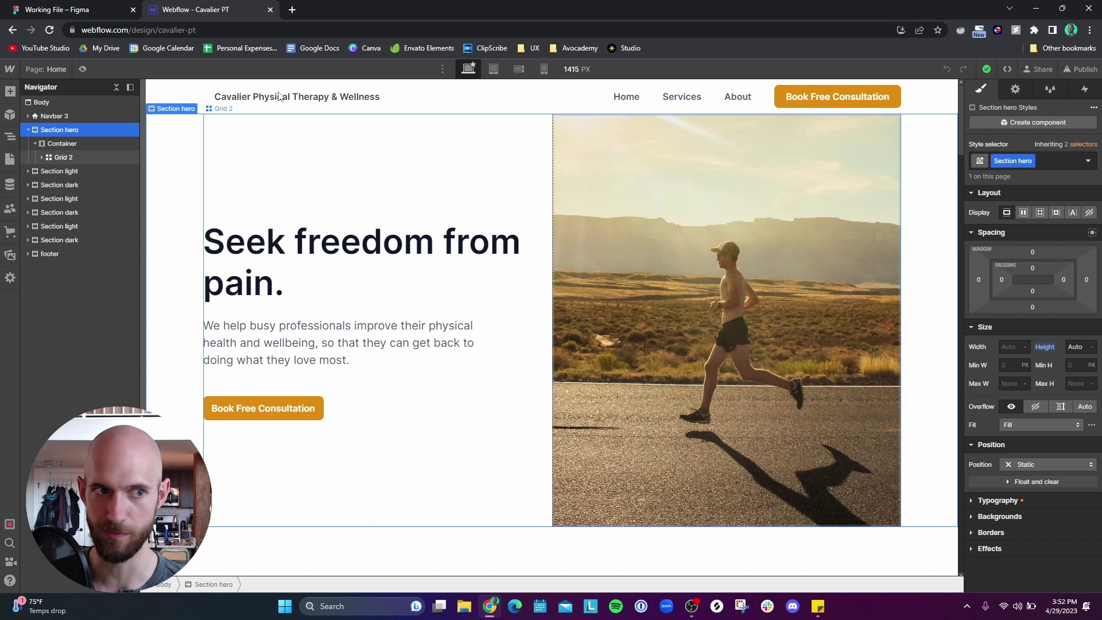
- Compare the Figma design file with the Webflow build and glance through the elements library
click(78, 10)
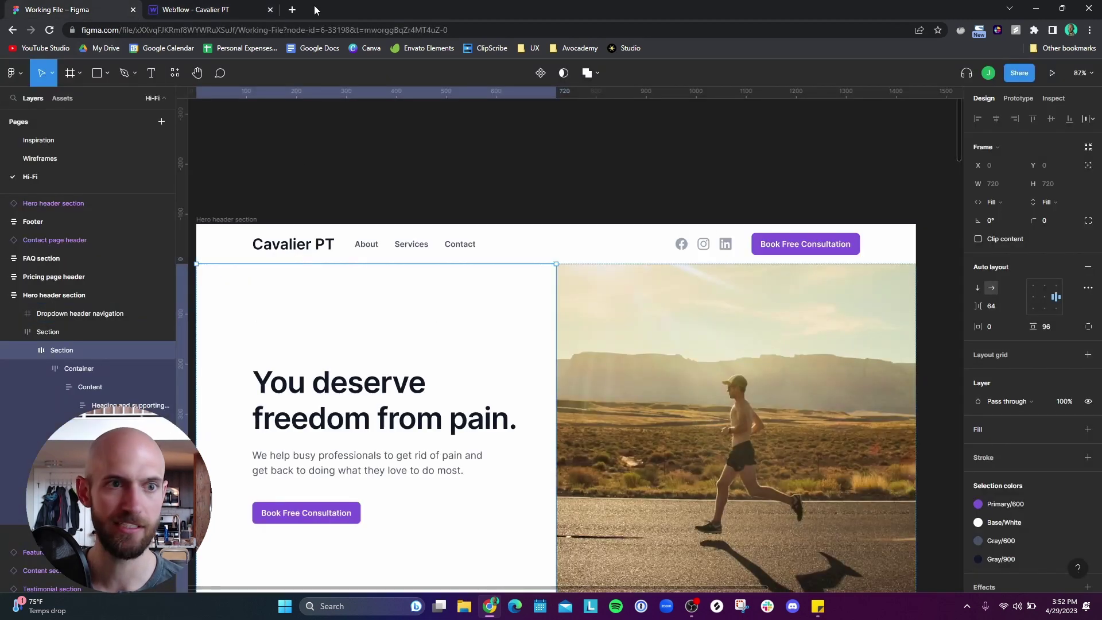
click(206, 10)
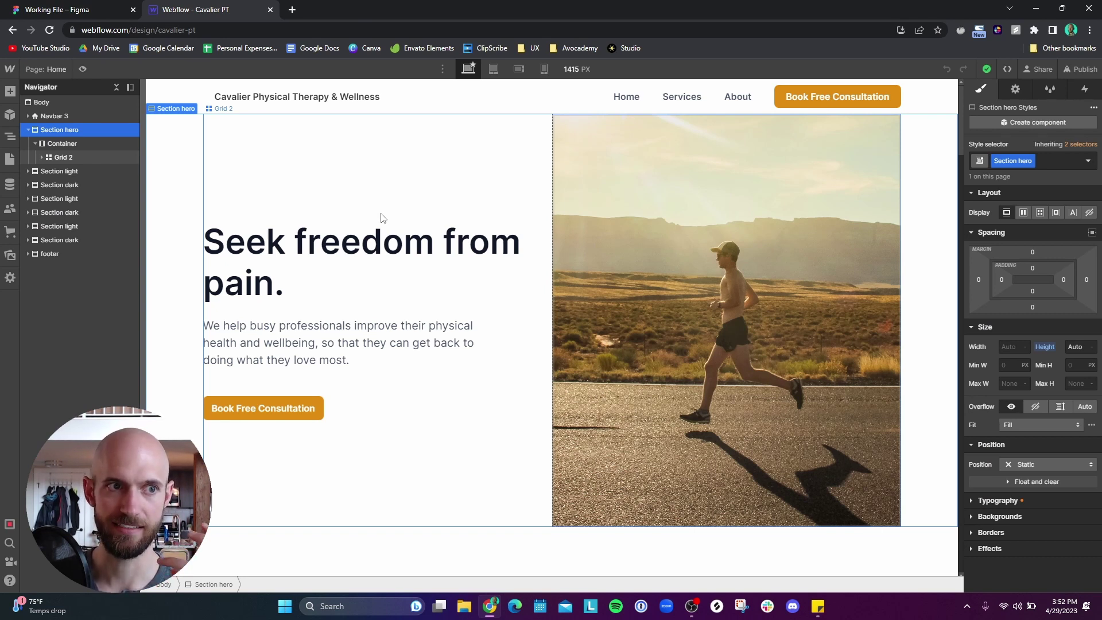
key(ctrl+Page_Up)
scroll(525, 286, down, 3)
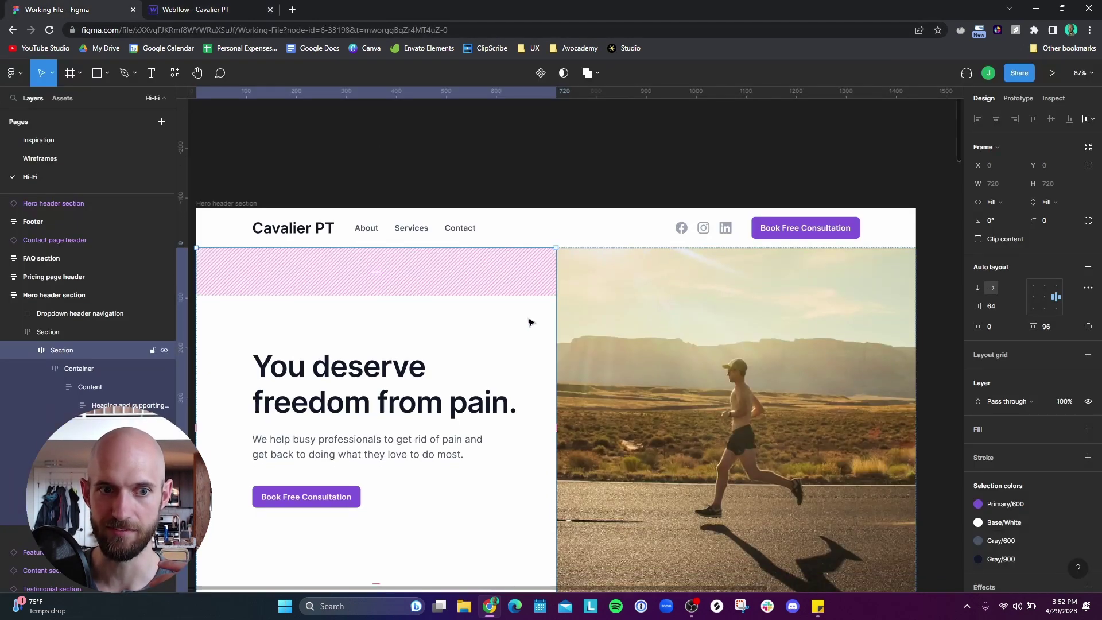
click(197, 8)
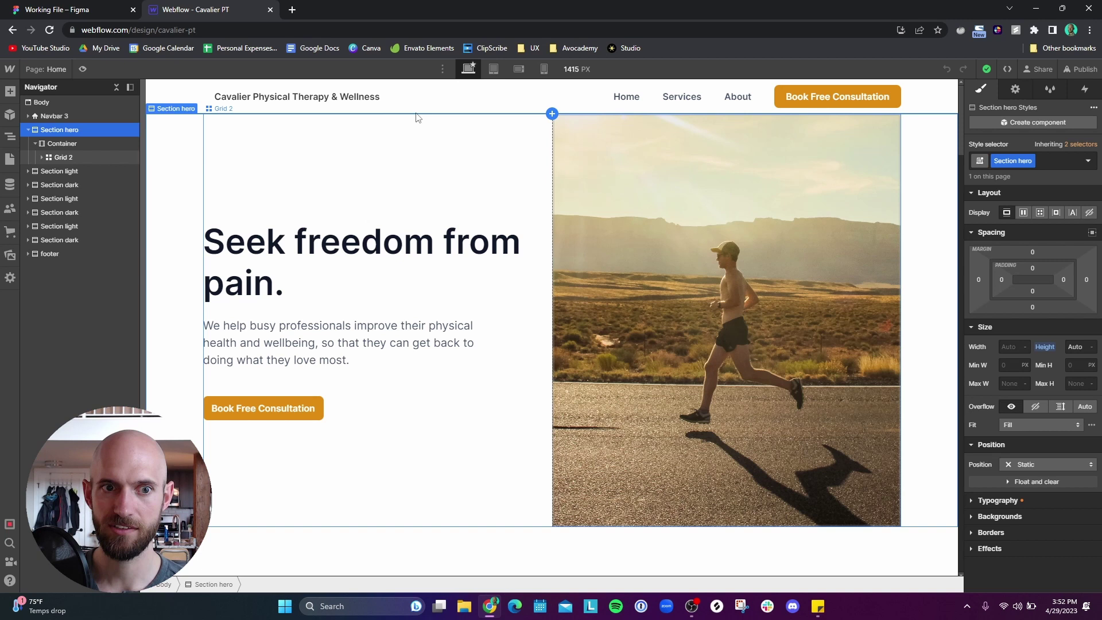
click(10, 91)
scroll(59, 354, down, 10)
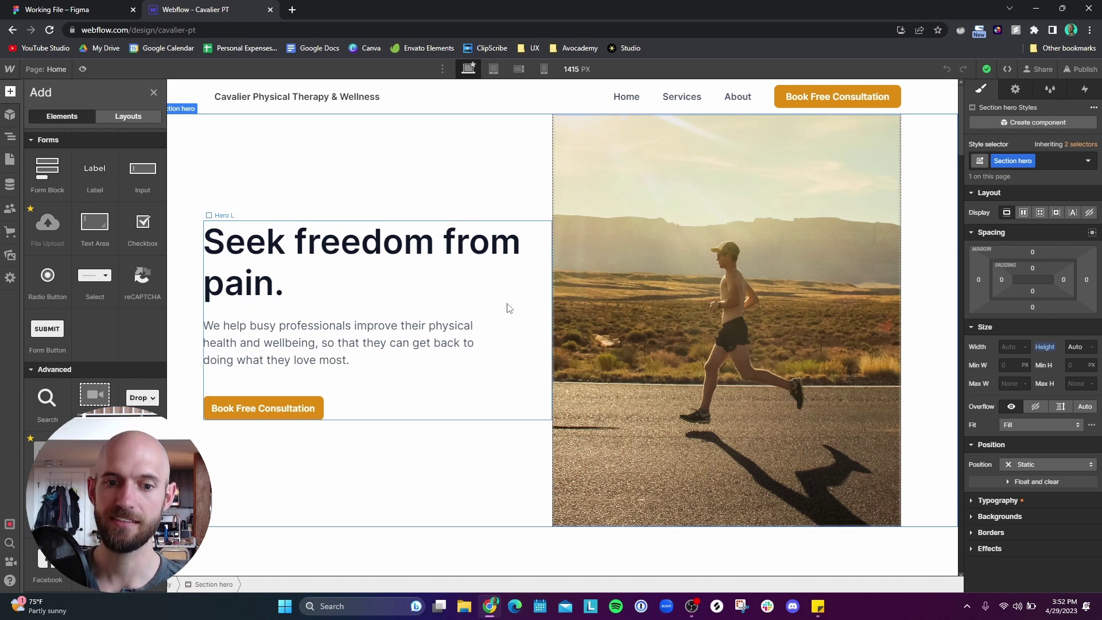
click(153, 93)
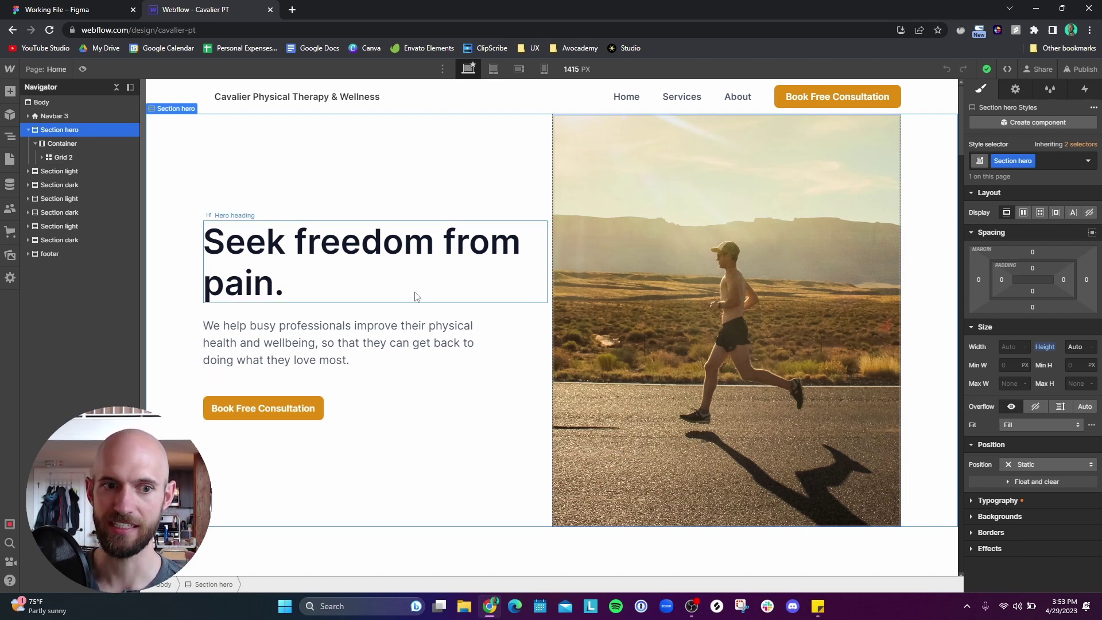
- Try a 36 bottom margin on the hero heading against the Figma hero, then undo it
click(375, 458)
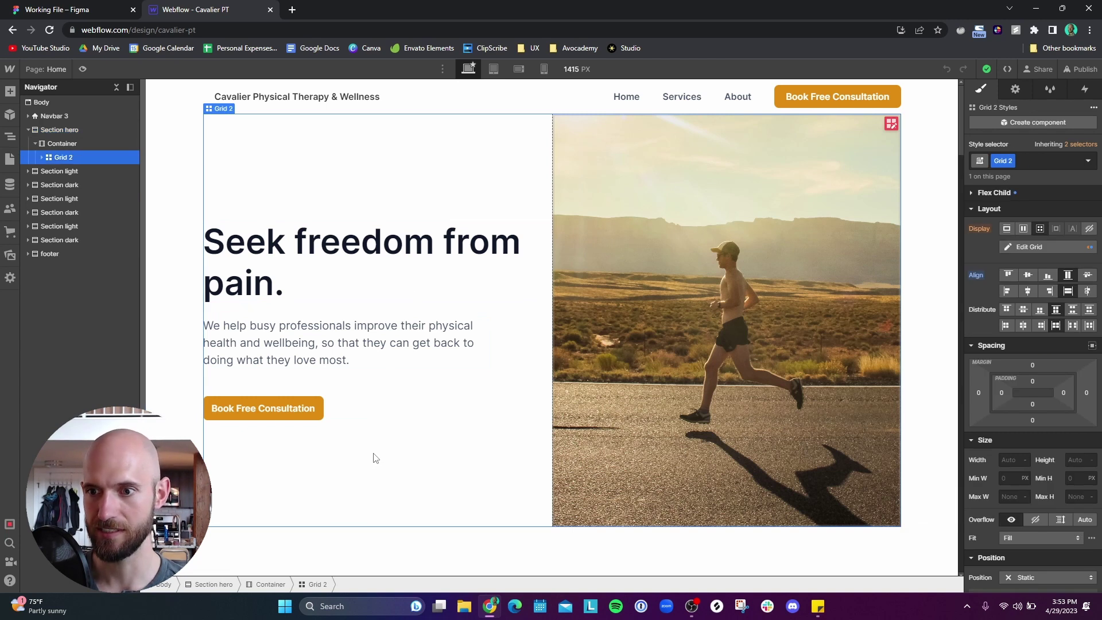
click(58, 9)
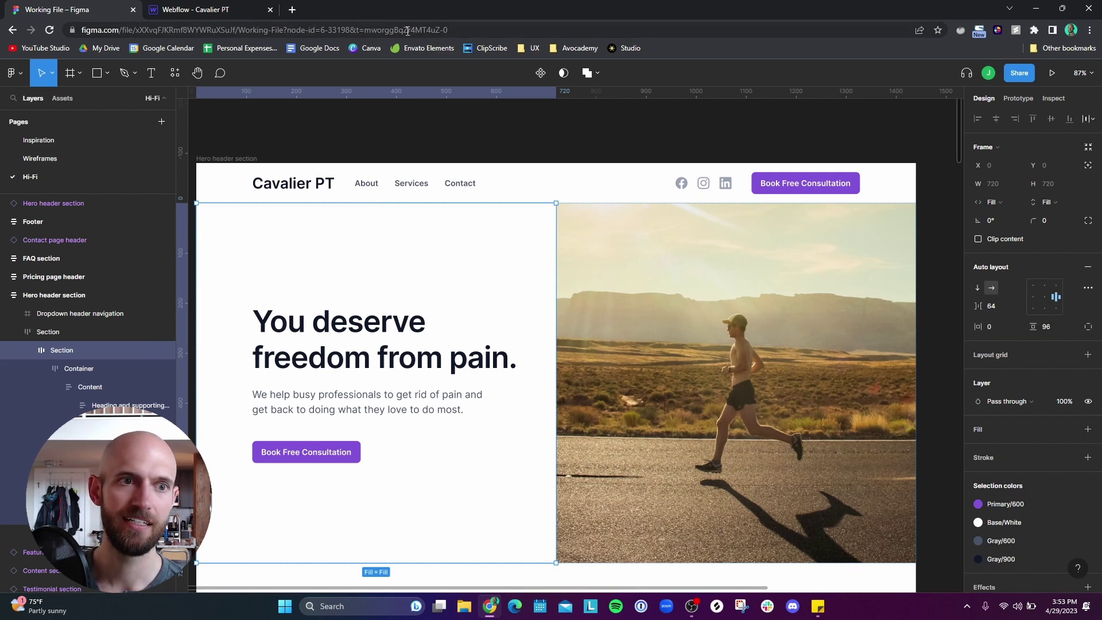
click(196, 10)
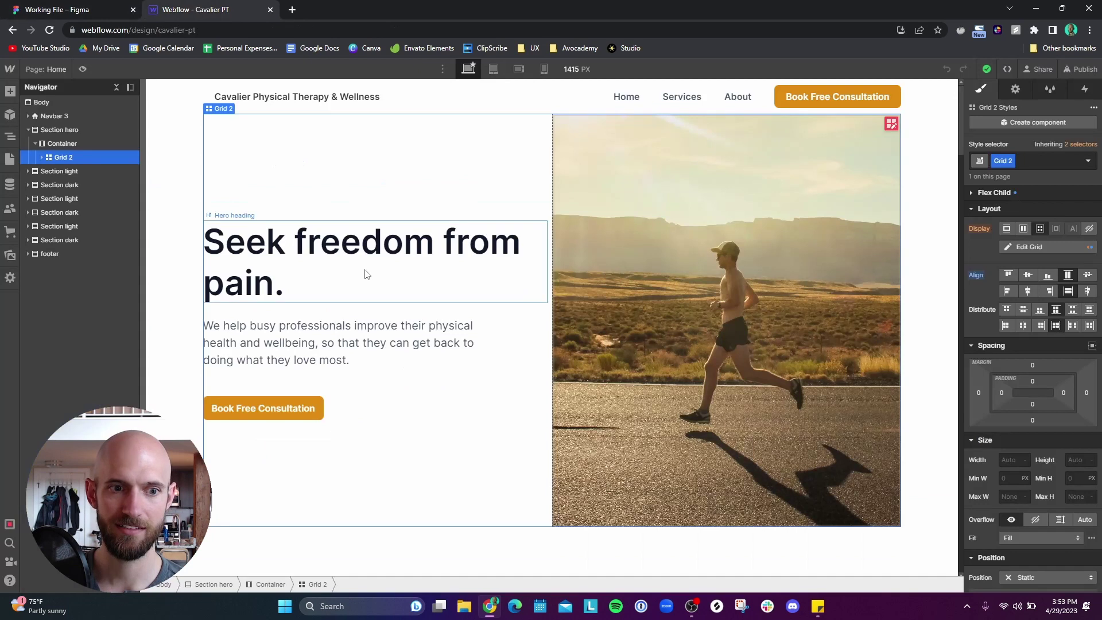
click(354, 241)
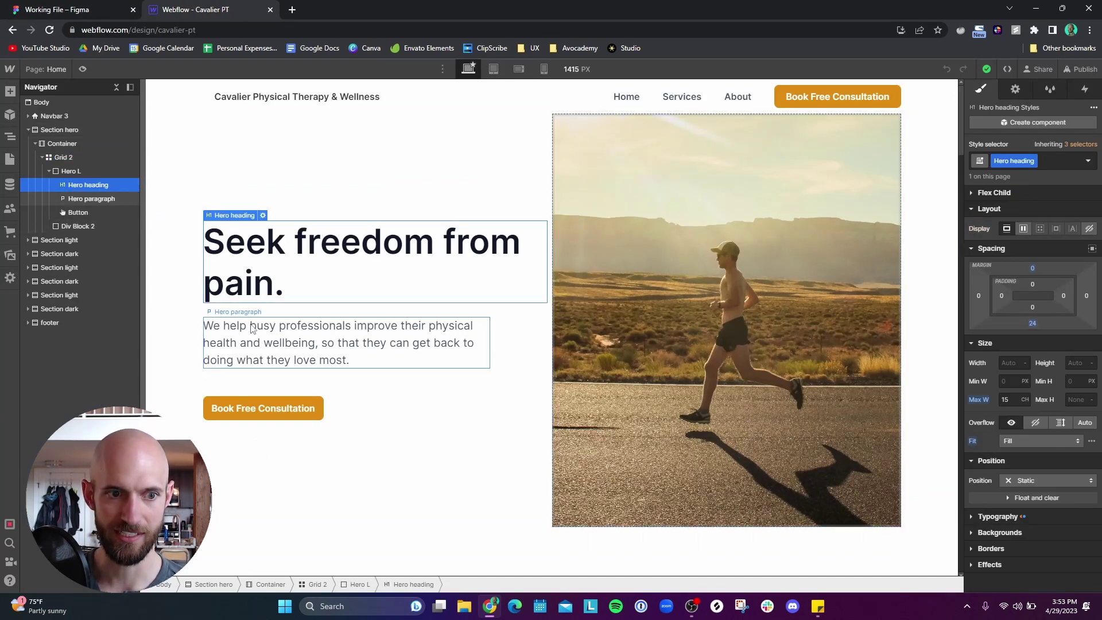
click(304, 333)
click(298, 272)
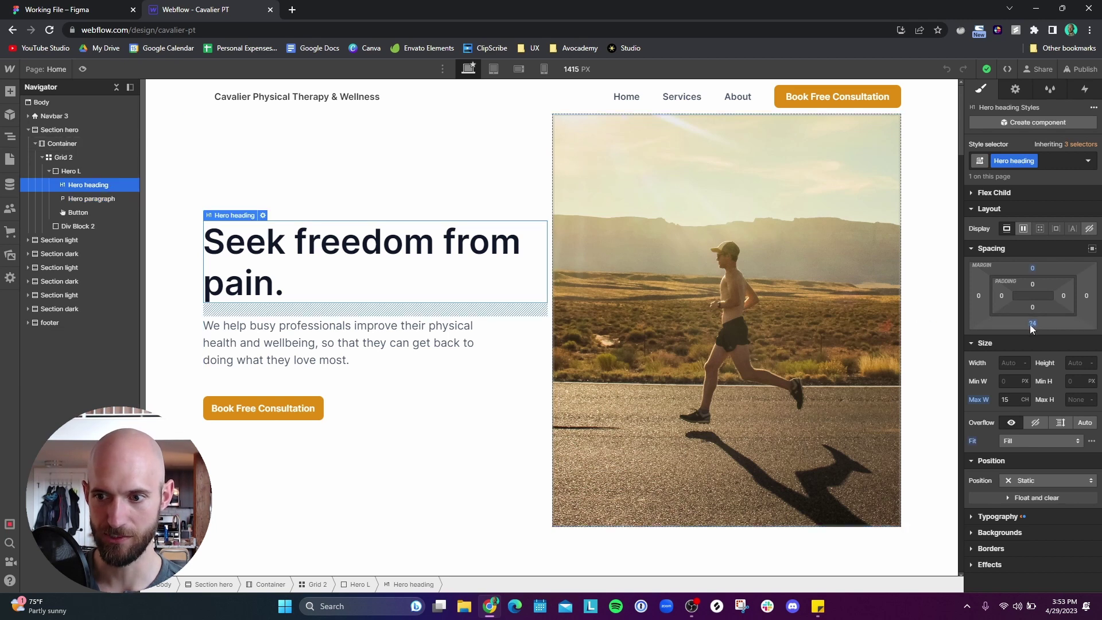
drag(1031, 325, 1033, 334)
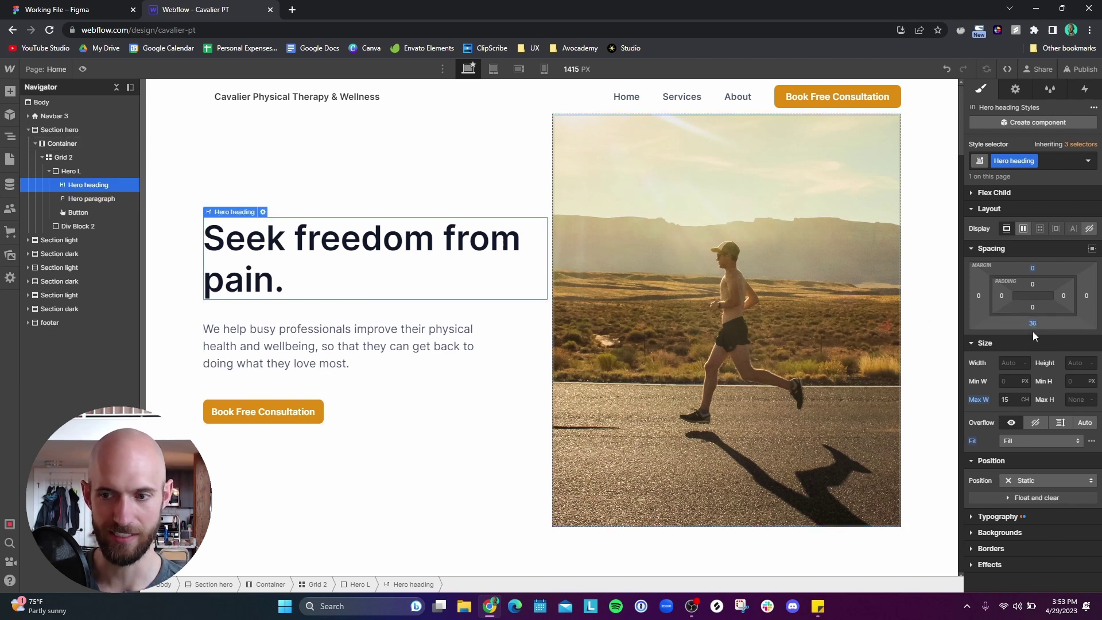
click(947, 69)
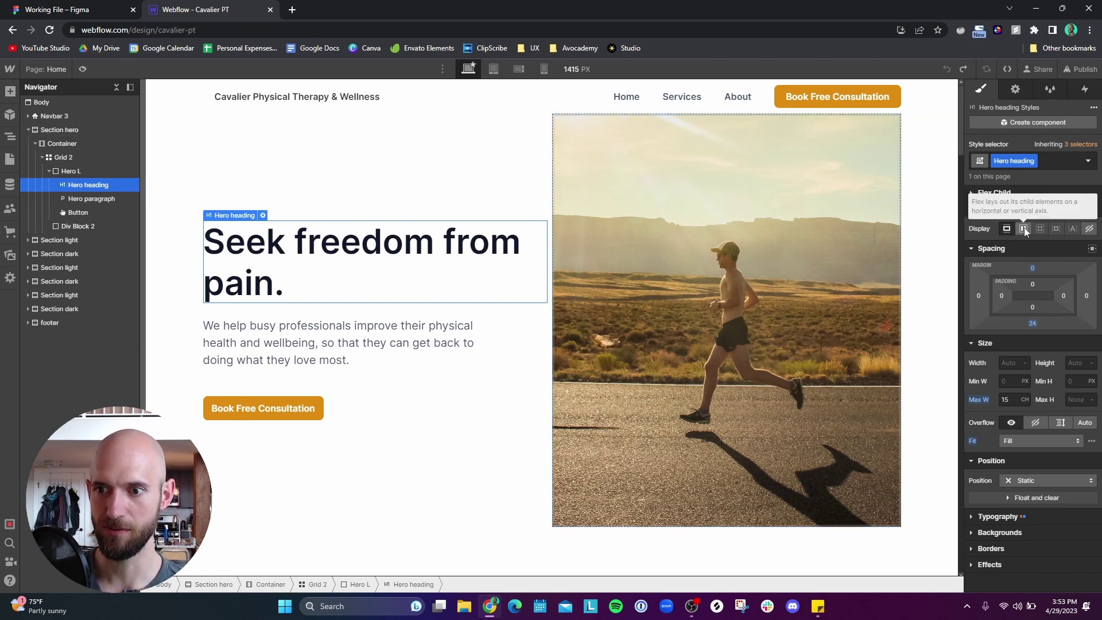
- Inspect the hero's Grid 2, heading and paragraph against Figma's Hero header section frame
click(316, 178)
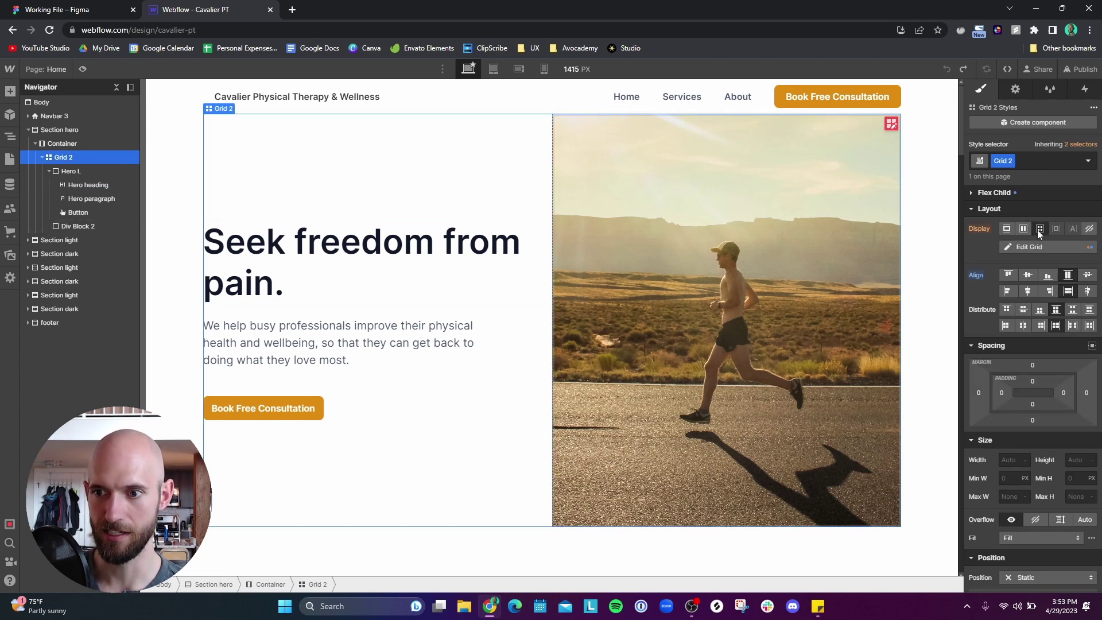
click(394, 290)
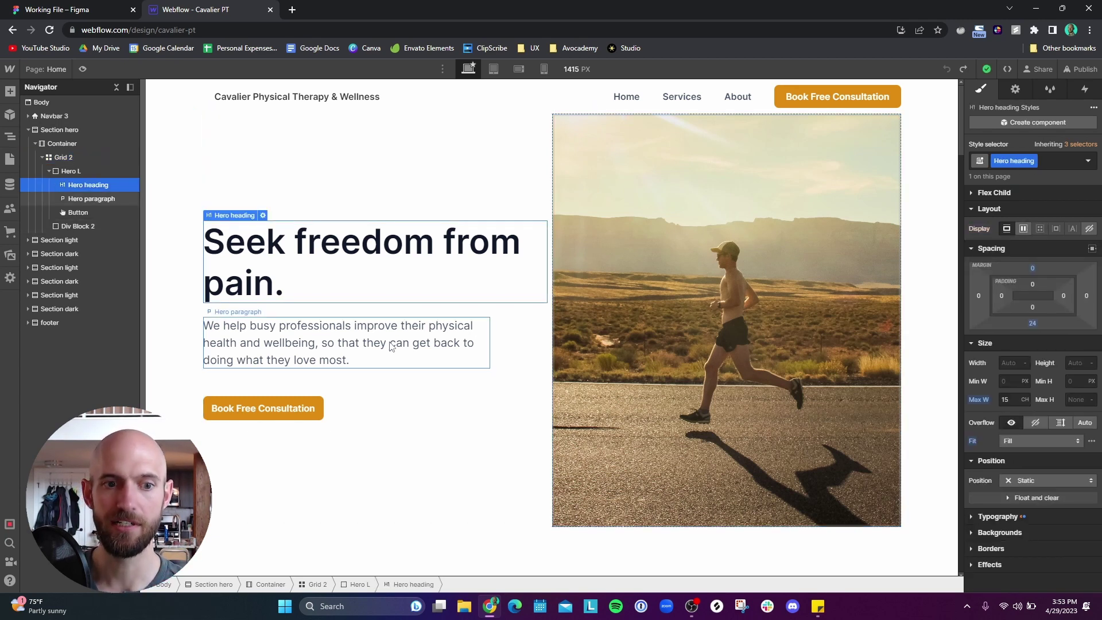
click(344, 342)
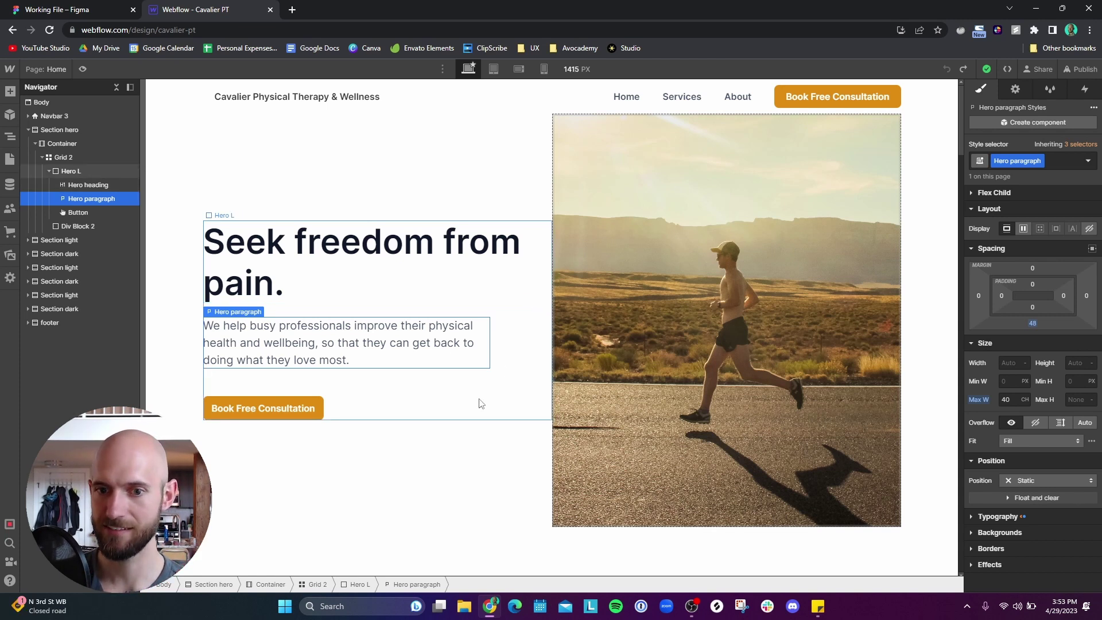
click(399, 165)
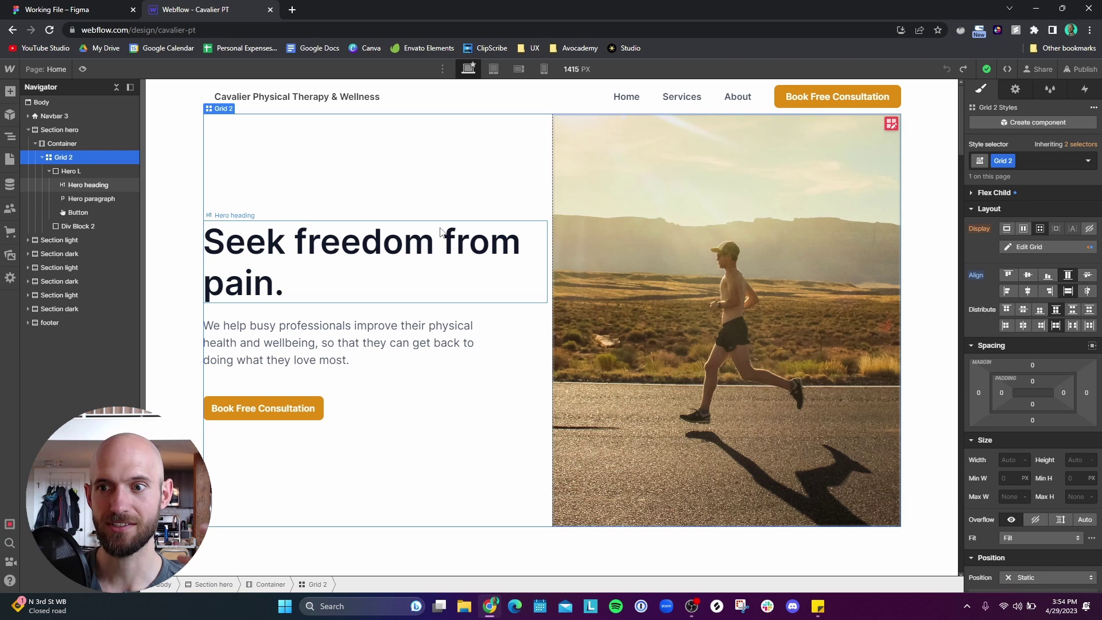
click(71, 11)
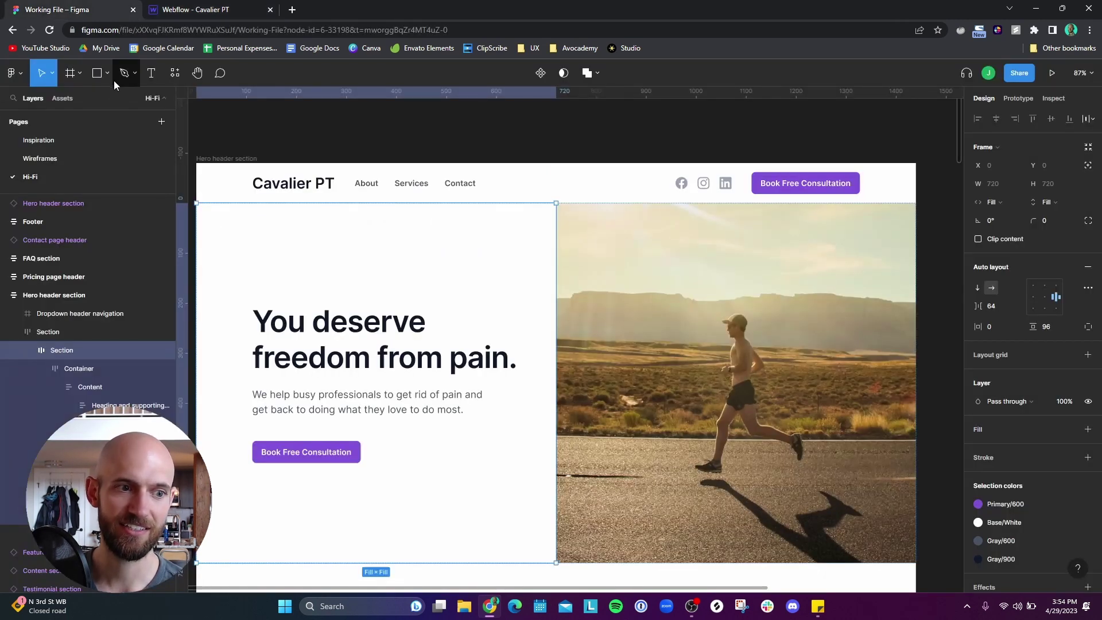
click(95, 293)
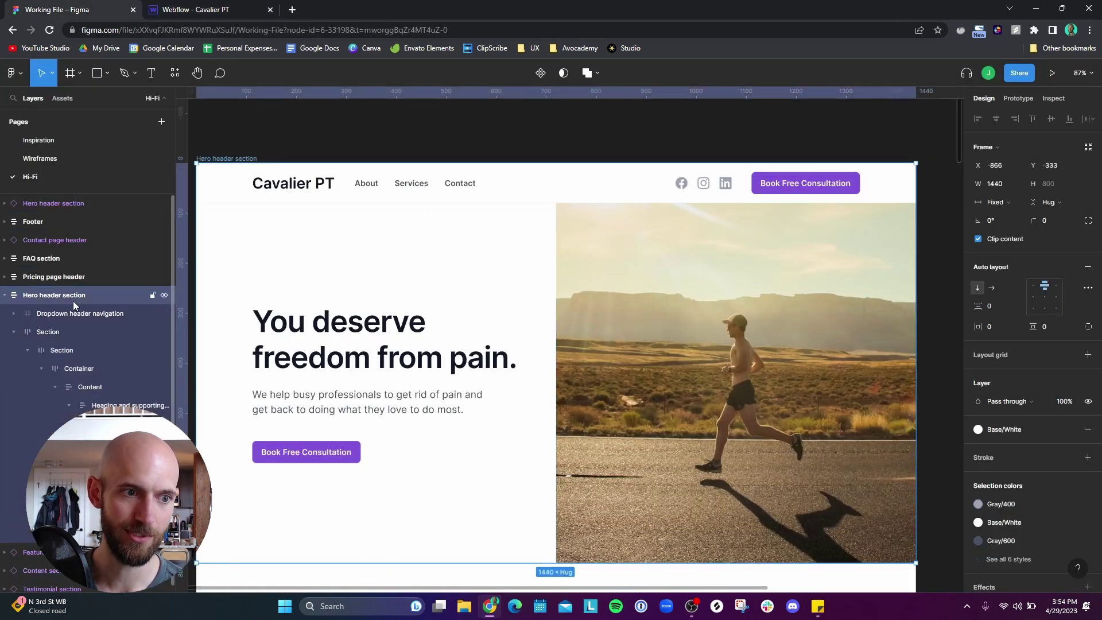
click(74, 273)
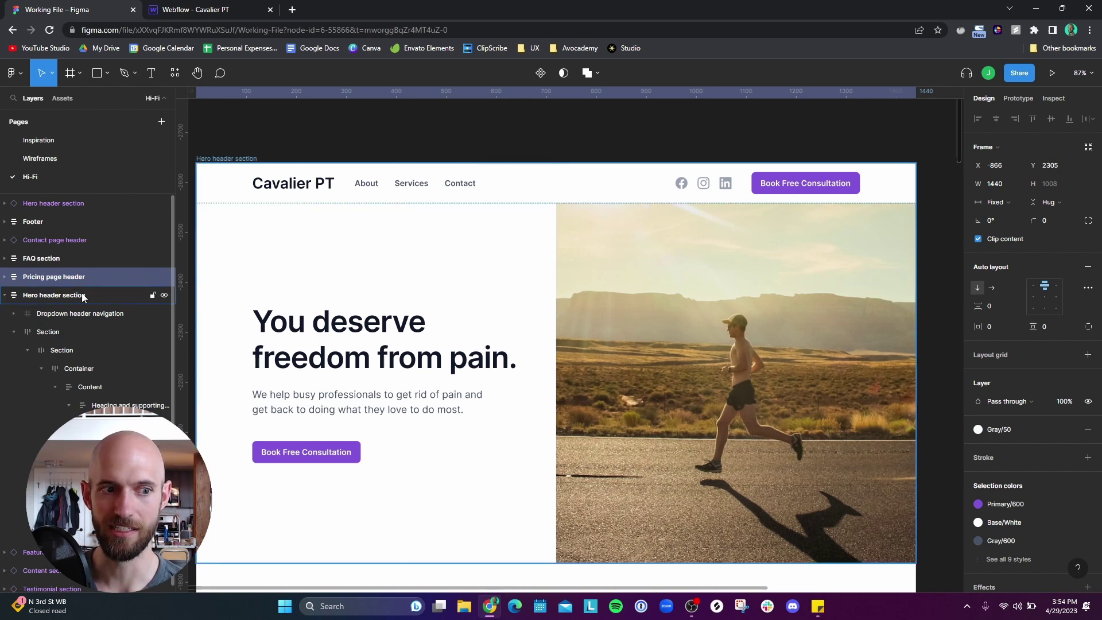
click(84, 296)
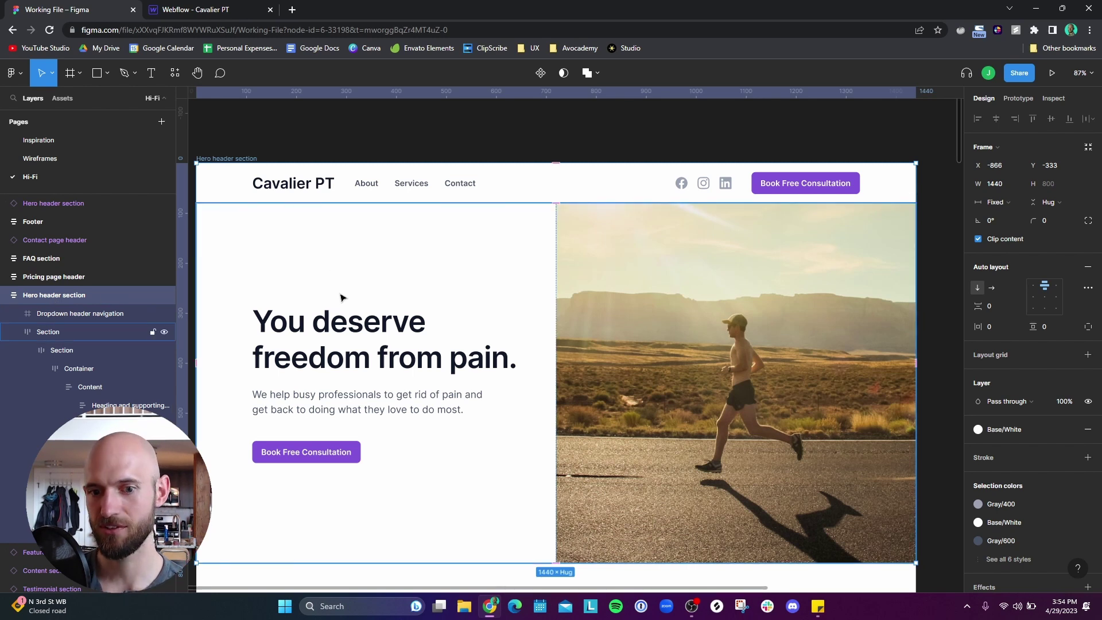
click(208, 6)
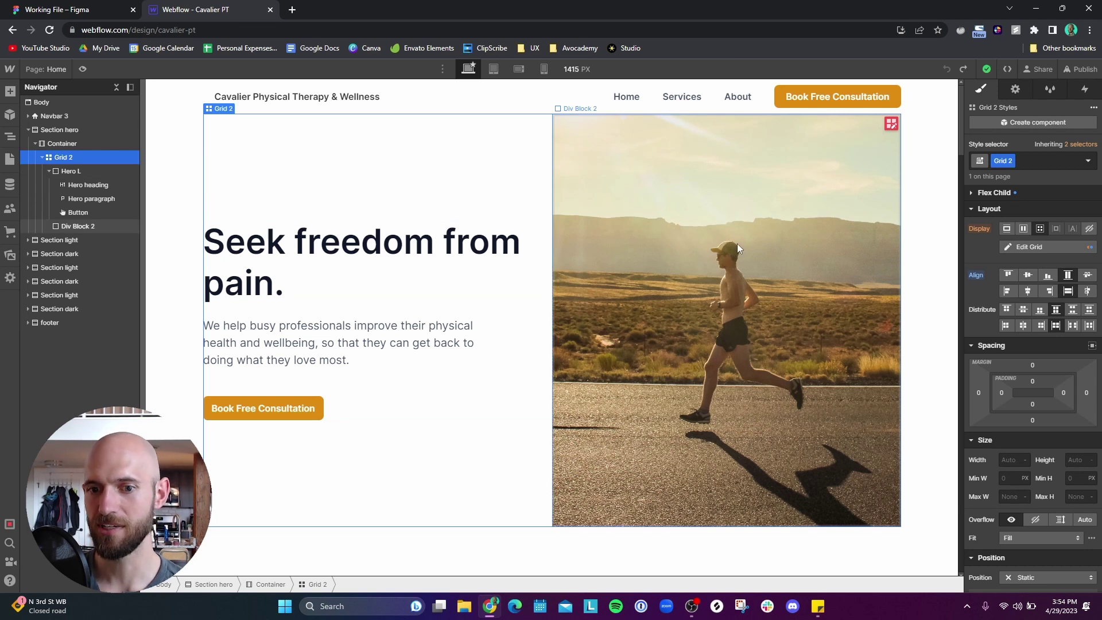
- Select the hero image, heading, paragraph, Book Free Consultation button and Grid 2 in turn
click(722, 306)
click(336, 269)
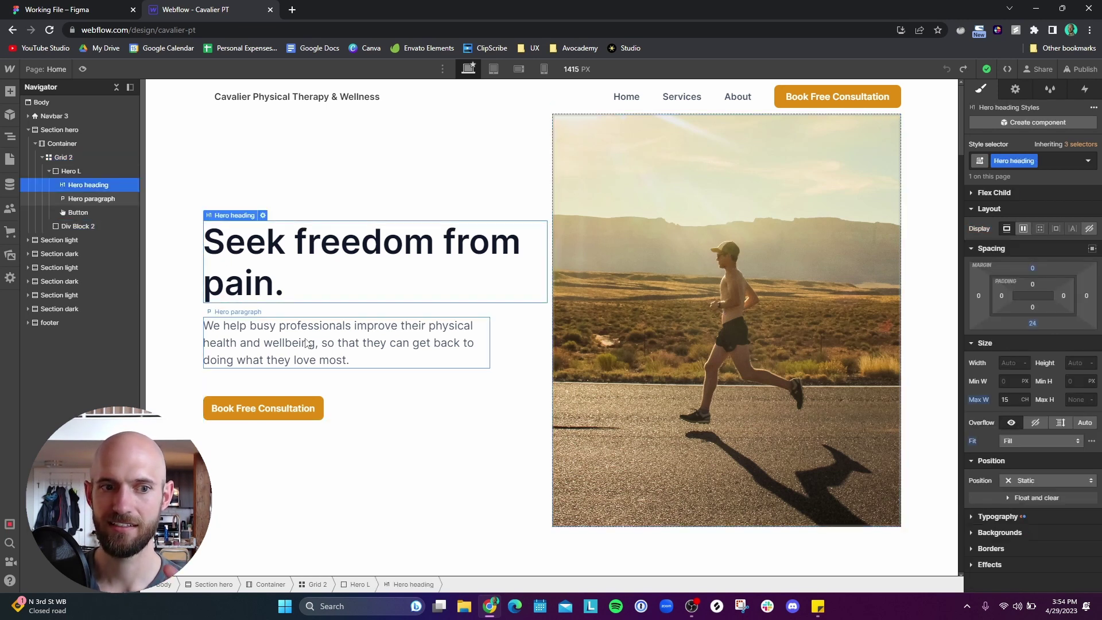
click(307, 345)
click(299, 408)
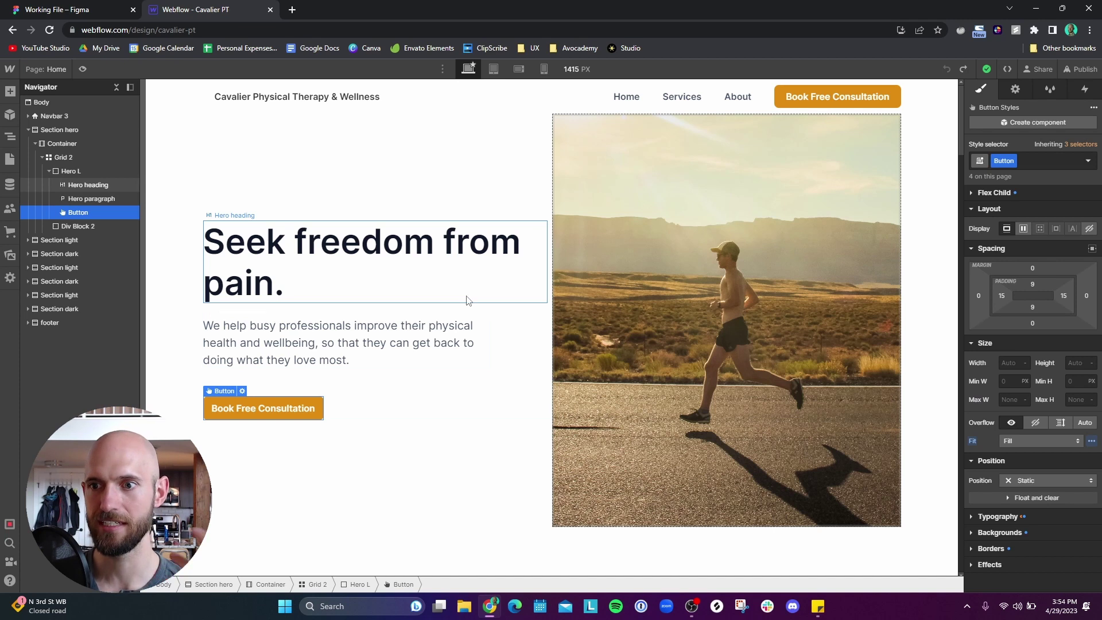
click(474, 161)
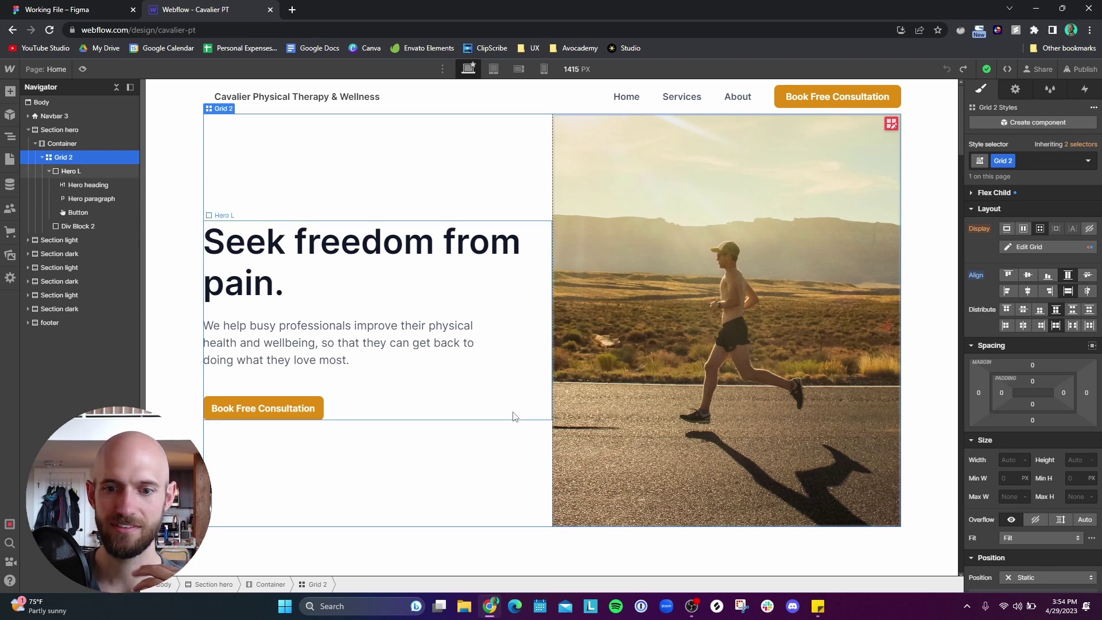
scroll(500, 352, down, 8)
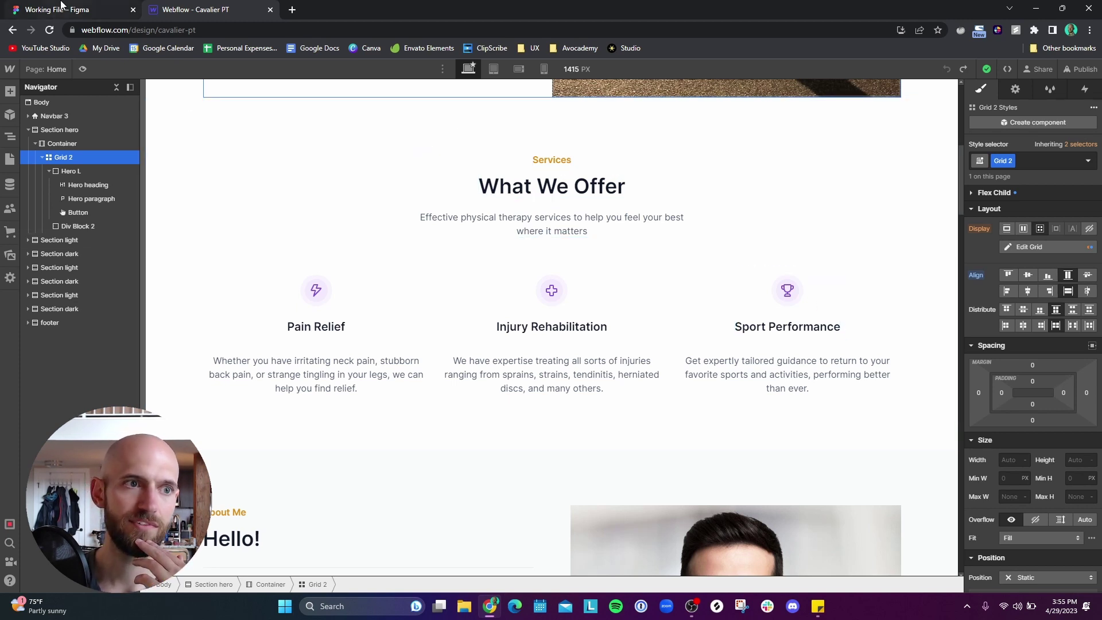
- In Figma, inspect the header navigation frame and the hero's left-half text container
click(62, 6)
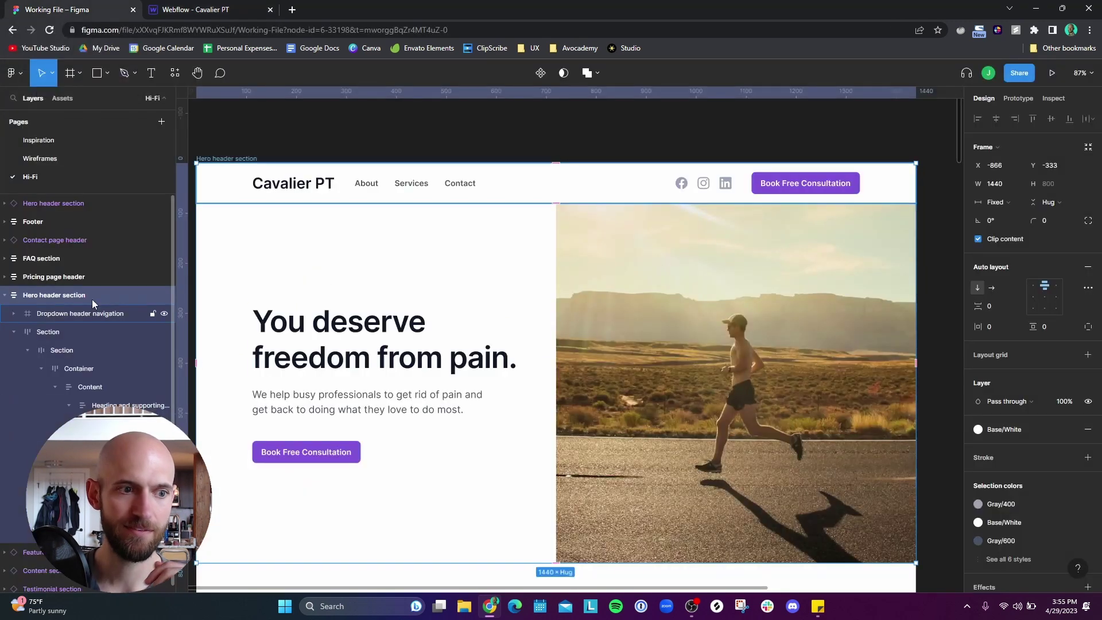
click(67, 310)
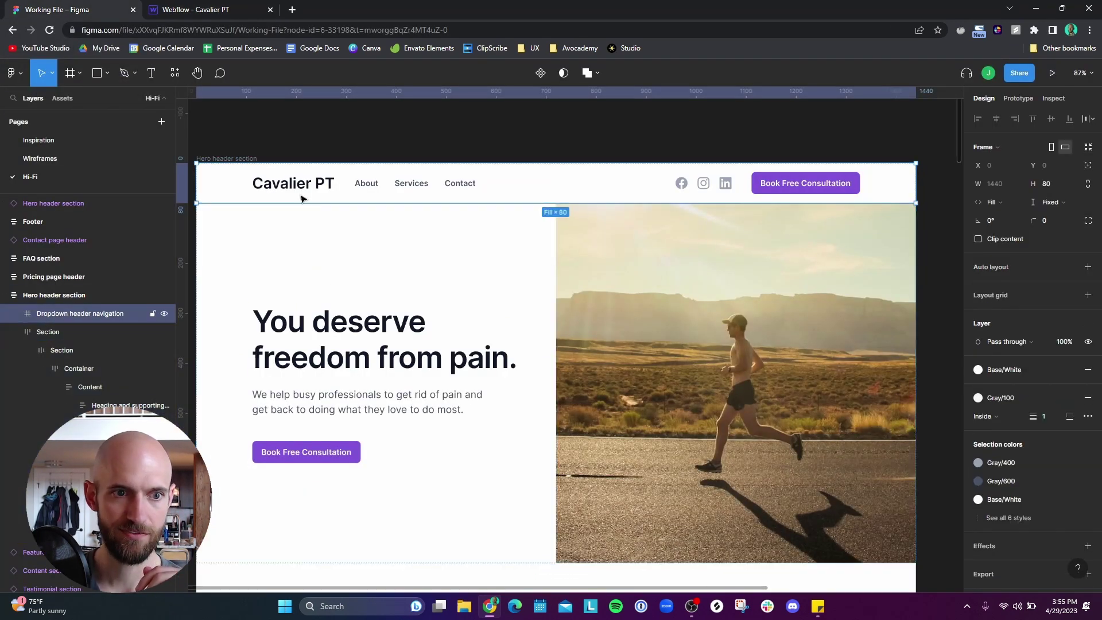
click(313, 312)
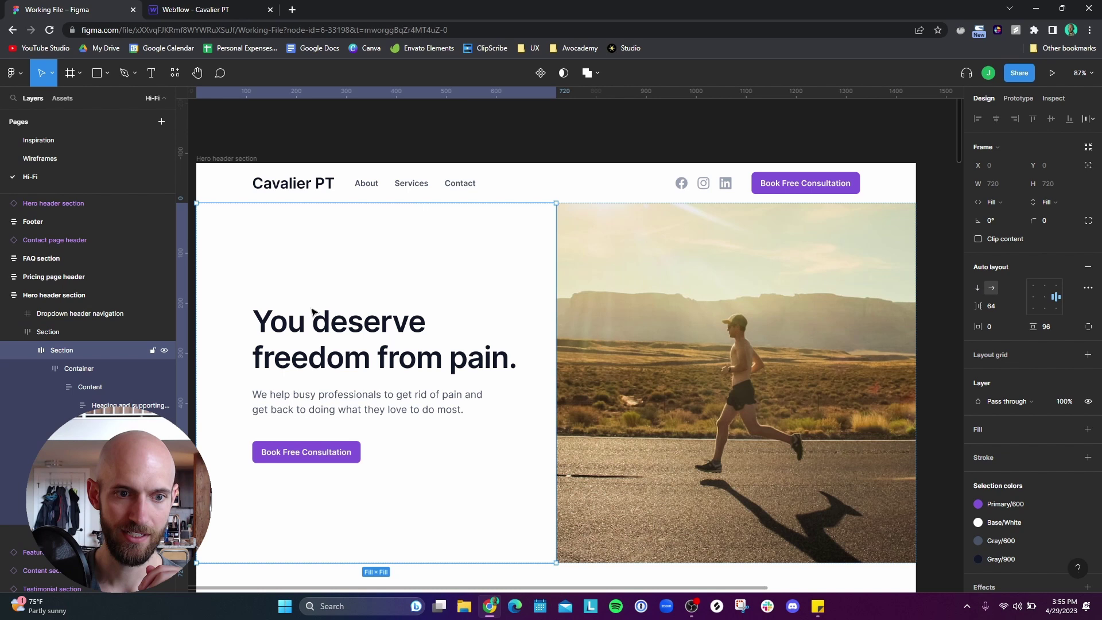
double_click(313, 312)
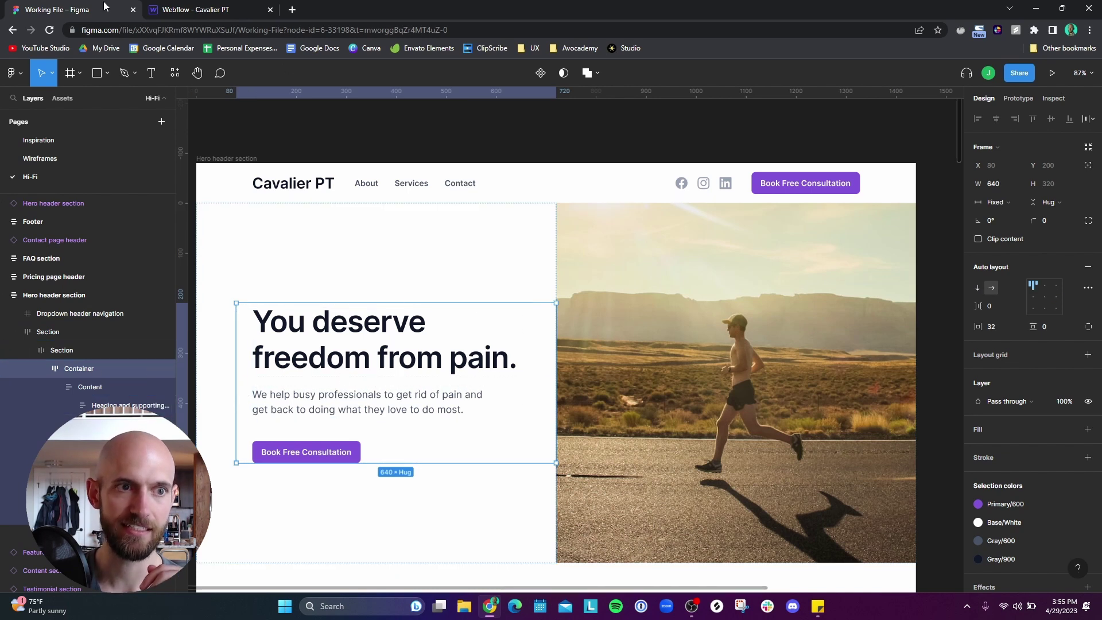
click(191, 8)
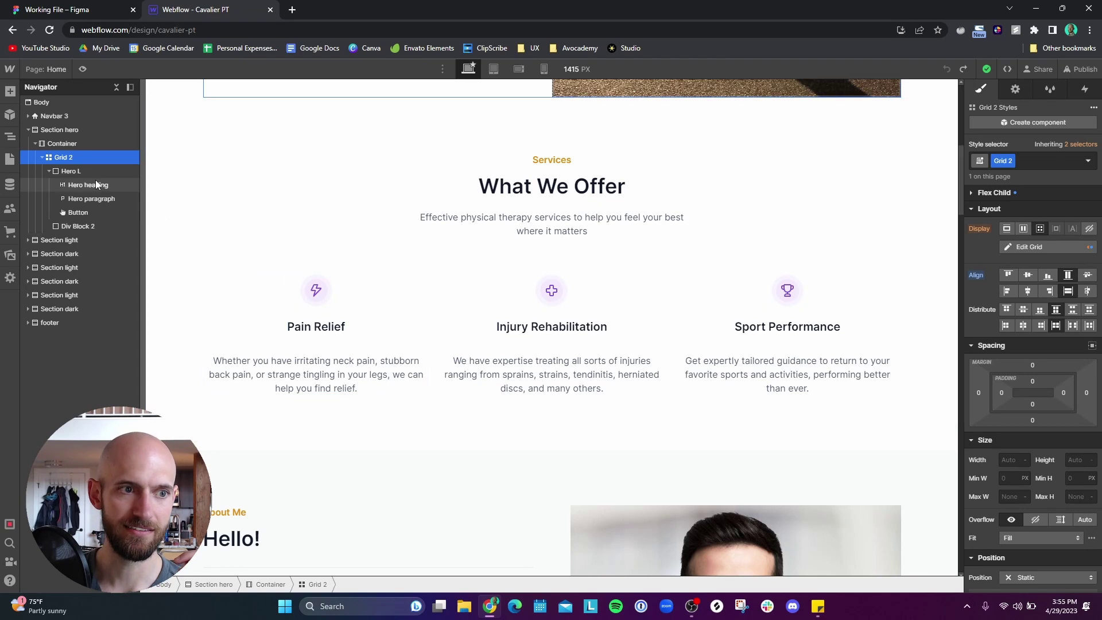
- Select the Pain Relief and Injury Rehabilitation service cards in the Services grid
click(352, 291)
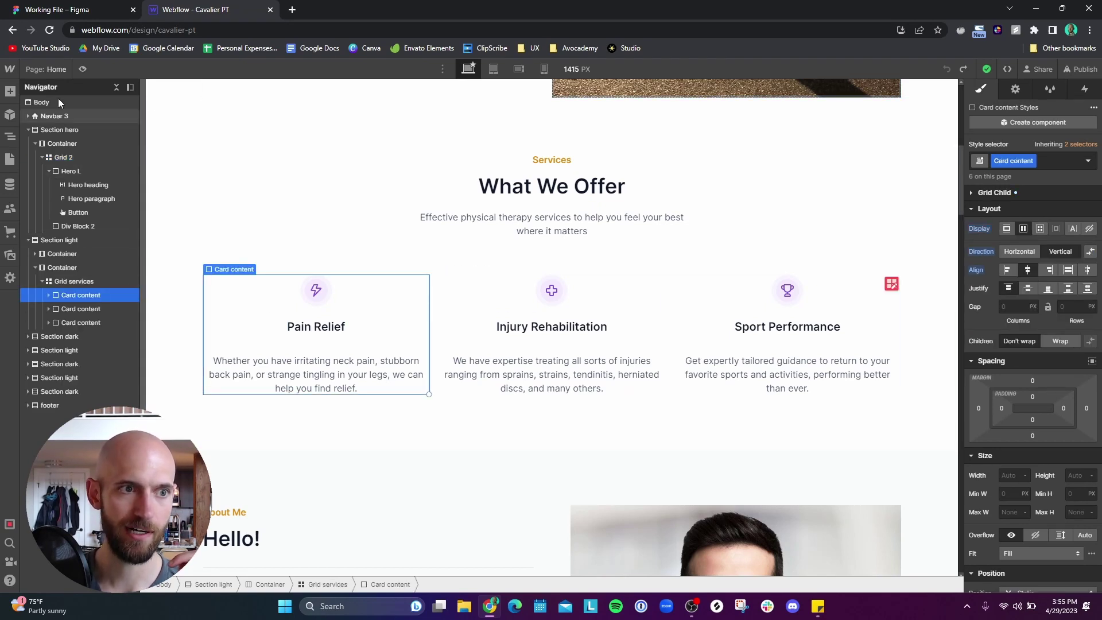
click(10, 91)
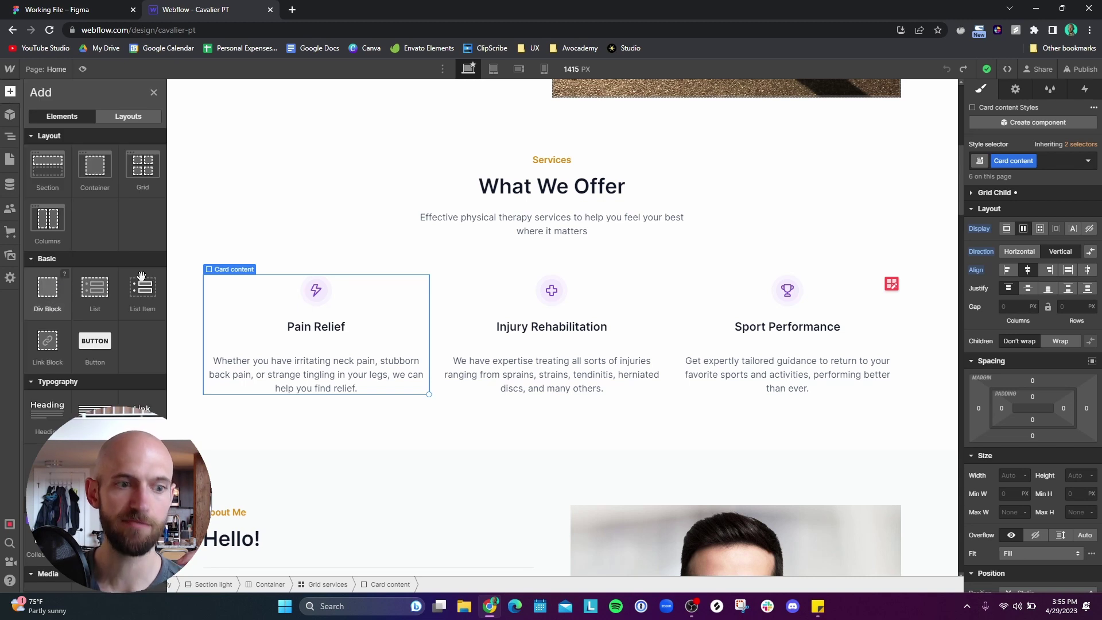
click(463, 279)
click(484, 287)
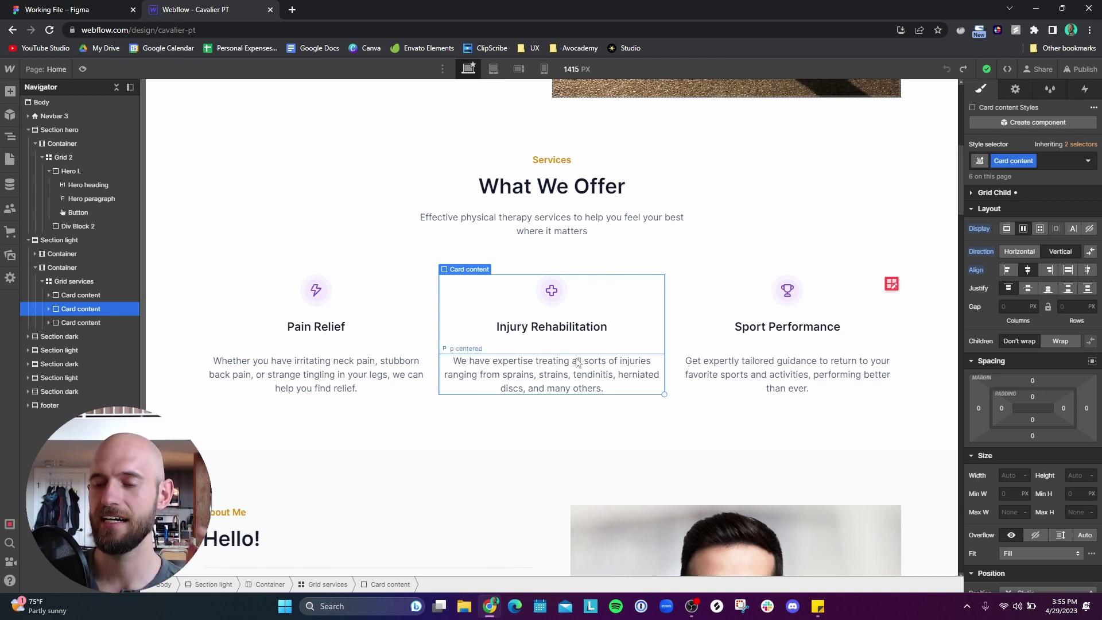
- Experiment with the Services grid: add and delete a row, set the third column to 2FR, then revert
click(892, 283)
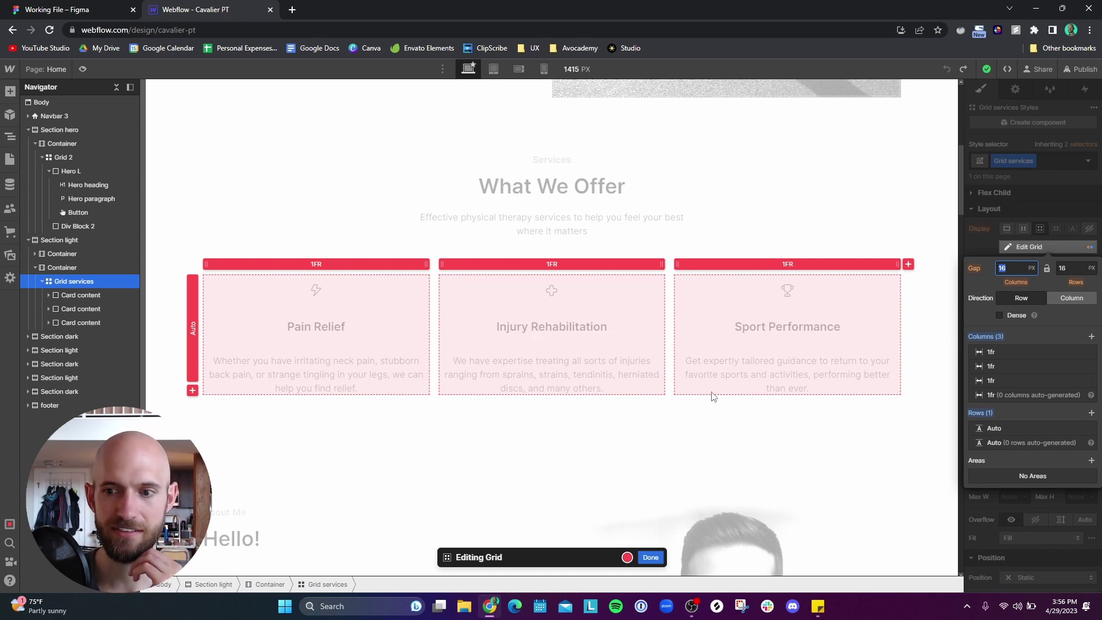
click(1092, 413)
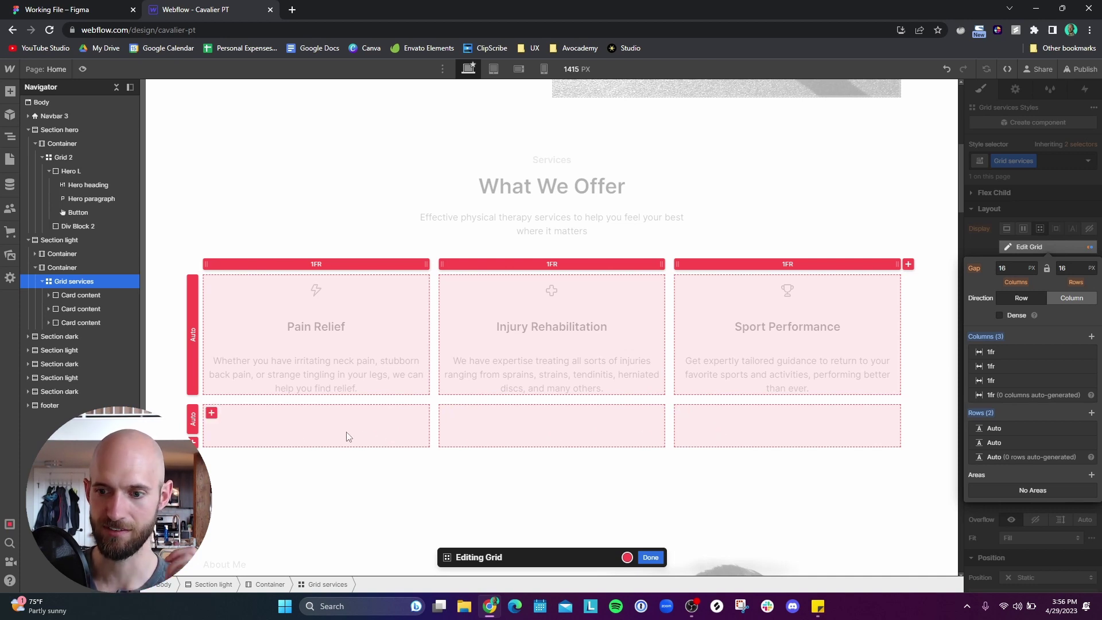
click(1090, 443)
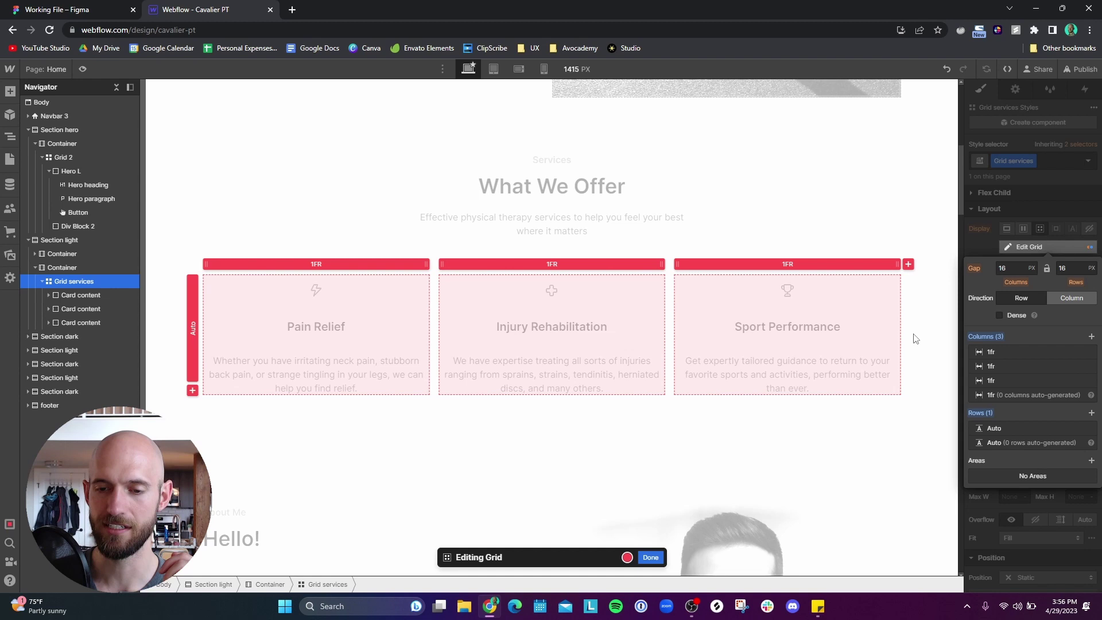
click(790, 265)
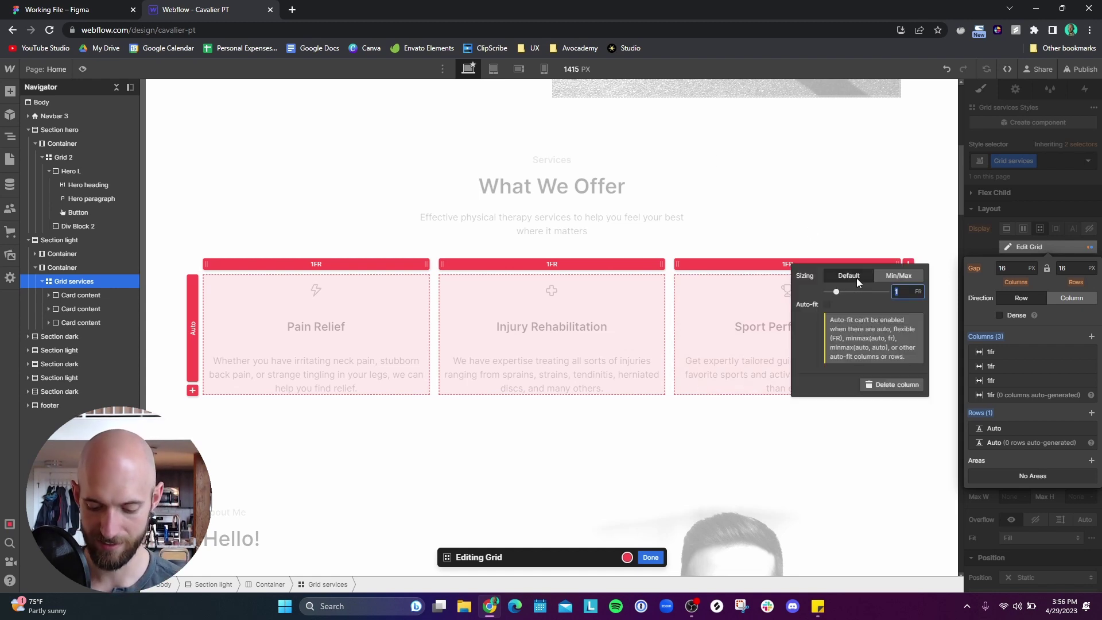
text(2)
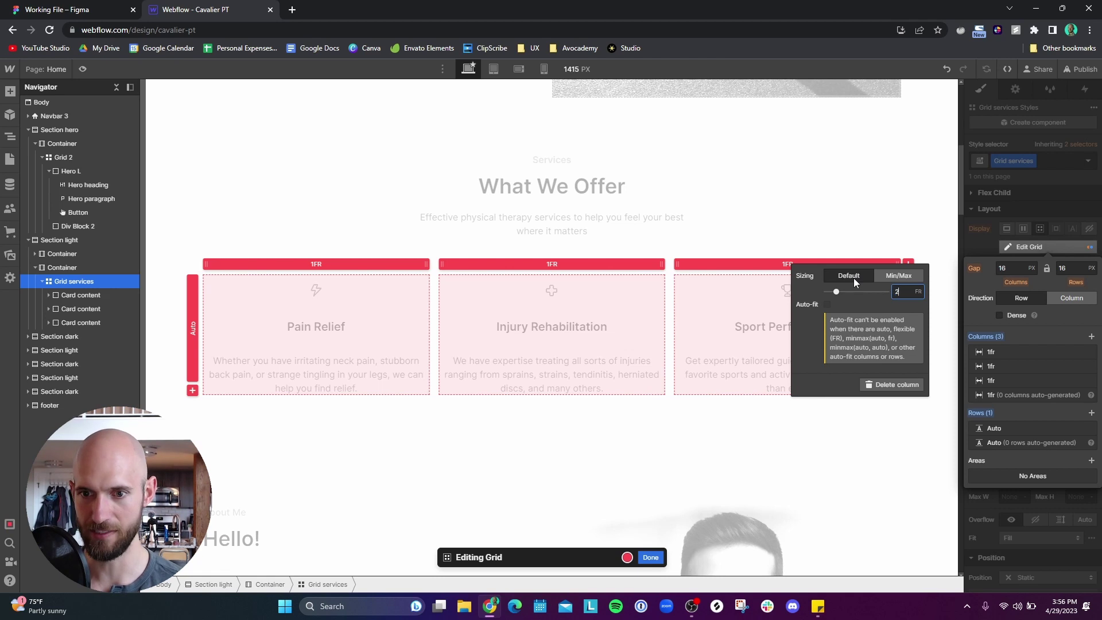
key(Return)
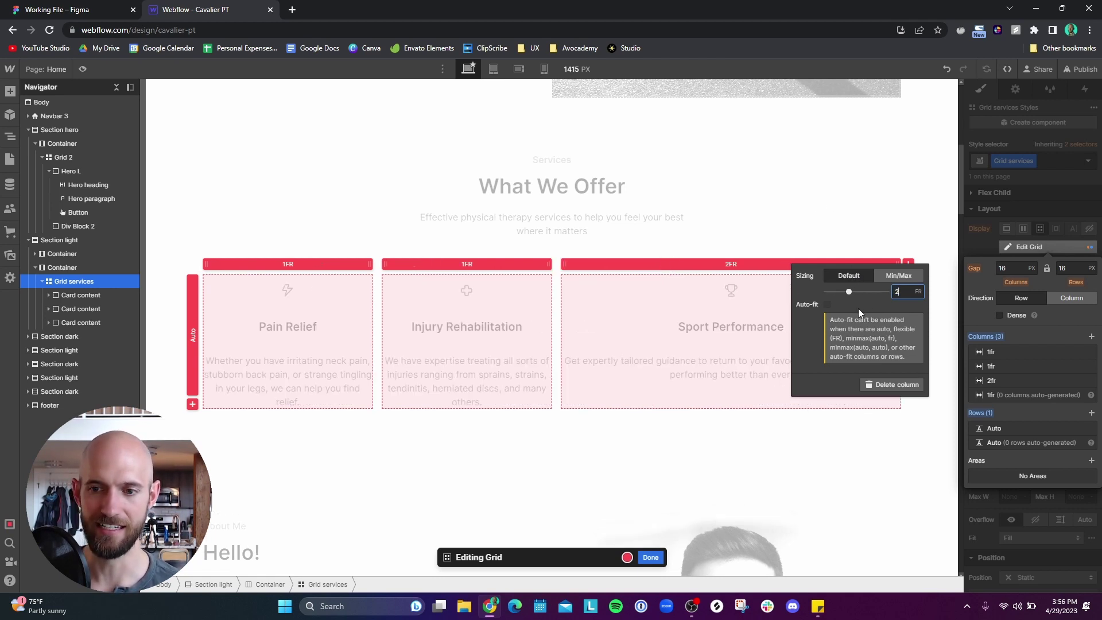
click(912, 220)
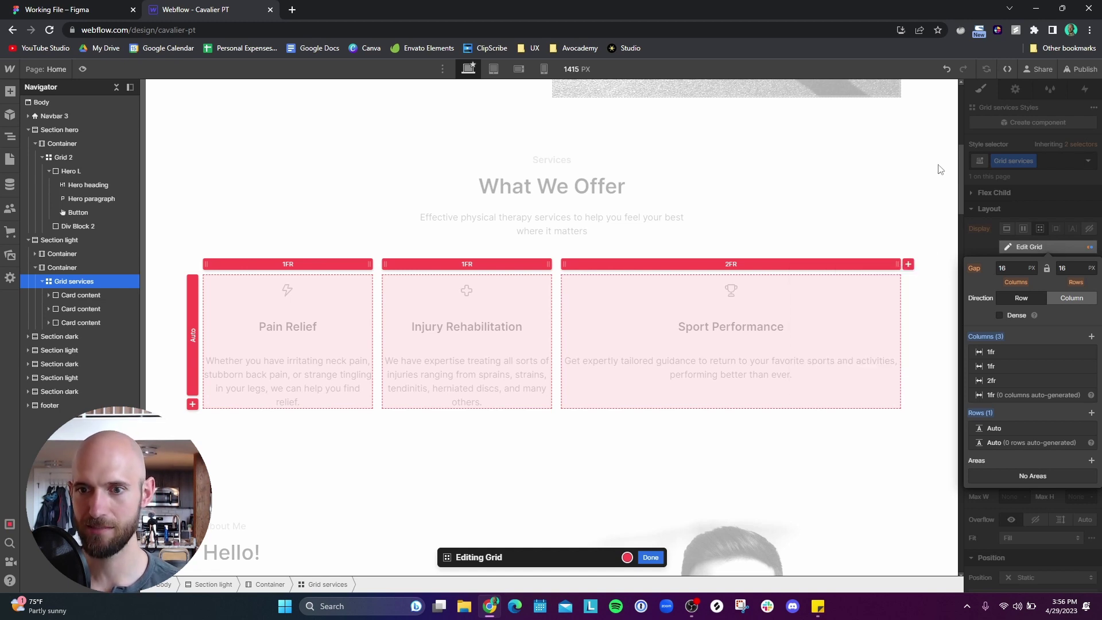
click(946, 69)
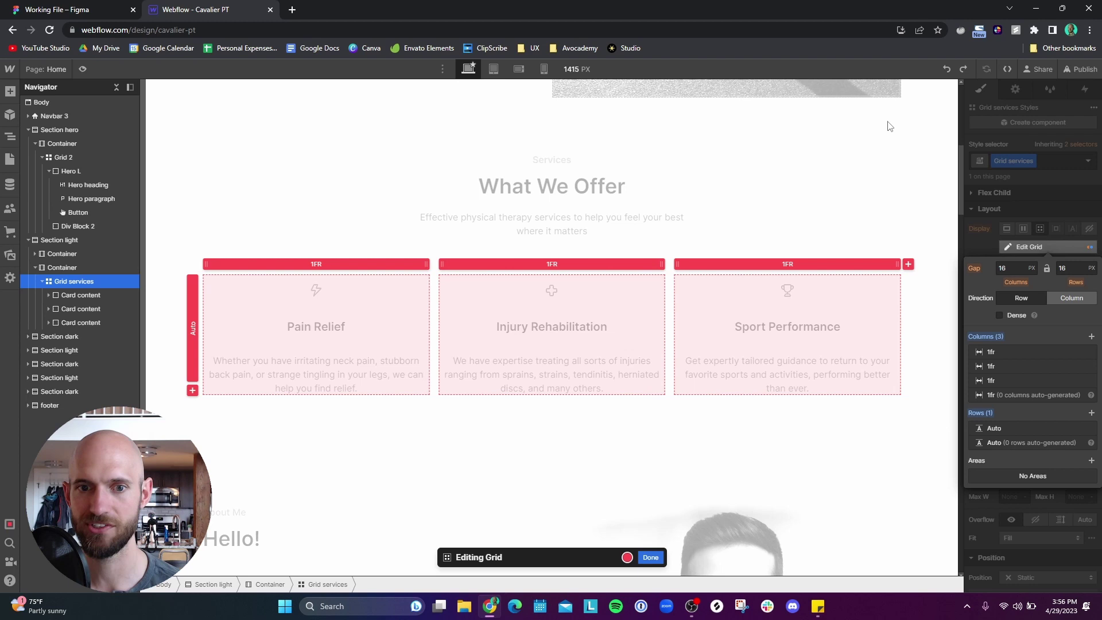
- Finish grid editing and select the About Me section's Book Free Consultation button
click(650, 557)
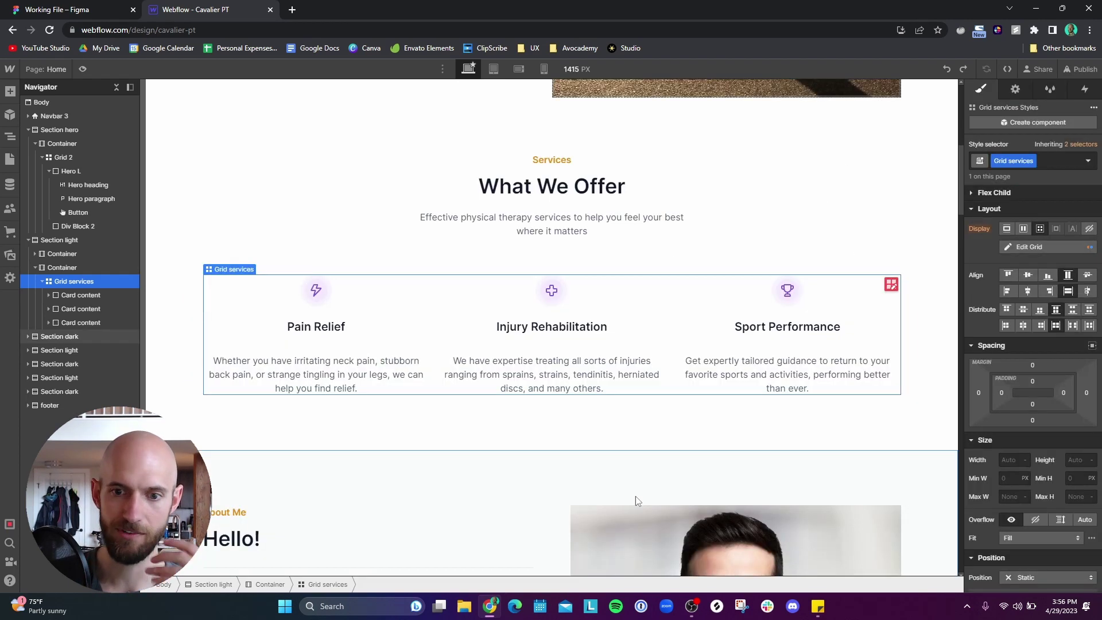
scroll(540, 402, down, 4)
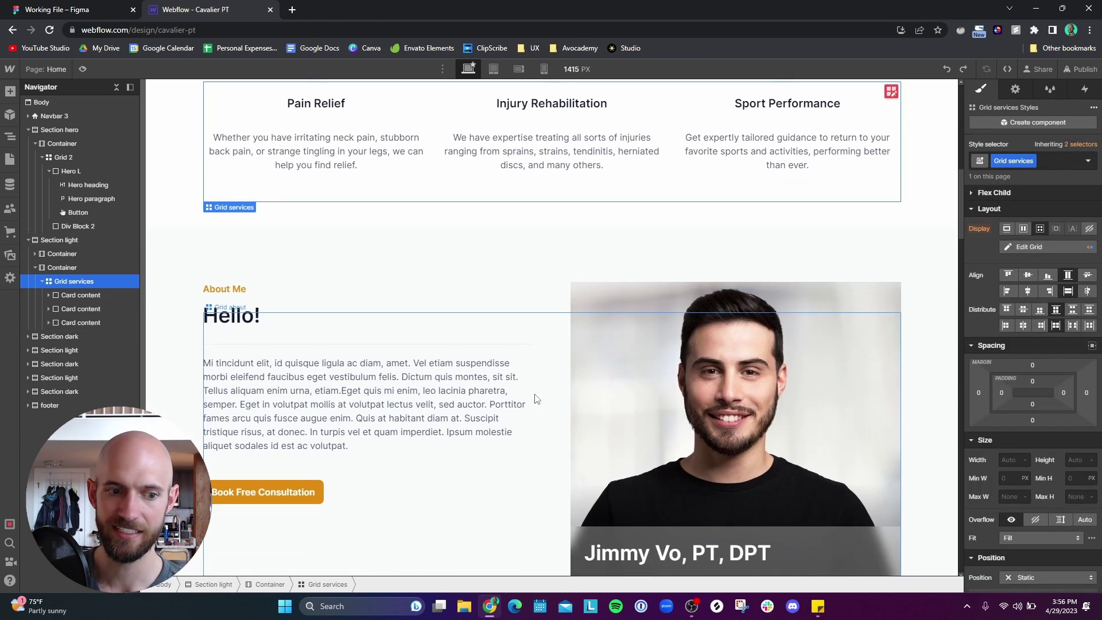
scroll(523, 405, down, 2)
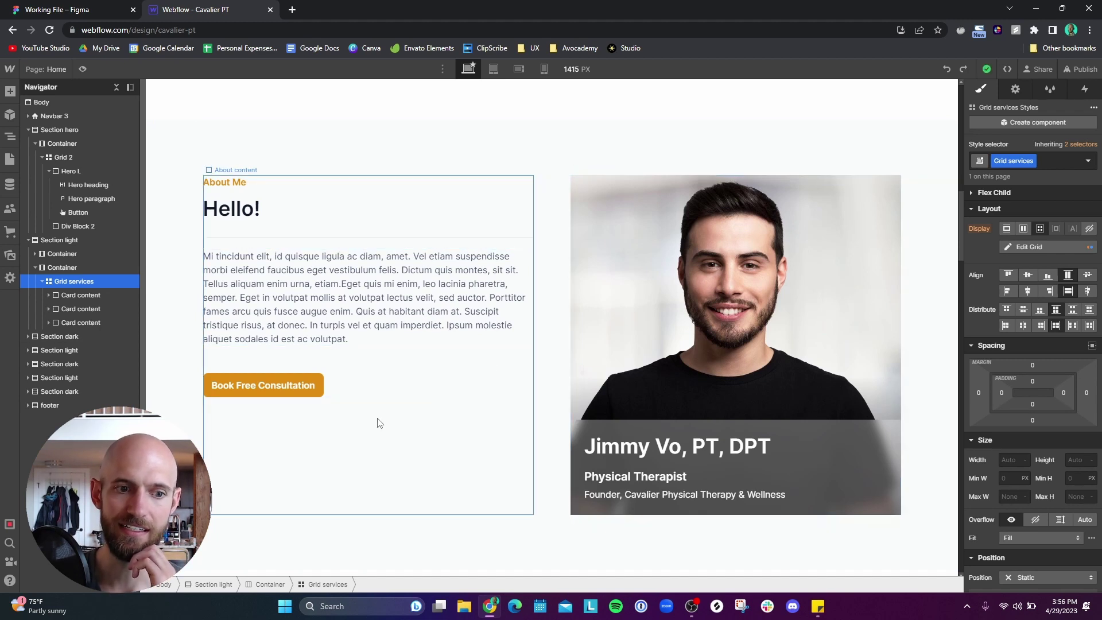
click(258, 391)
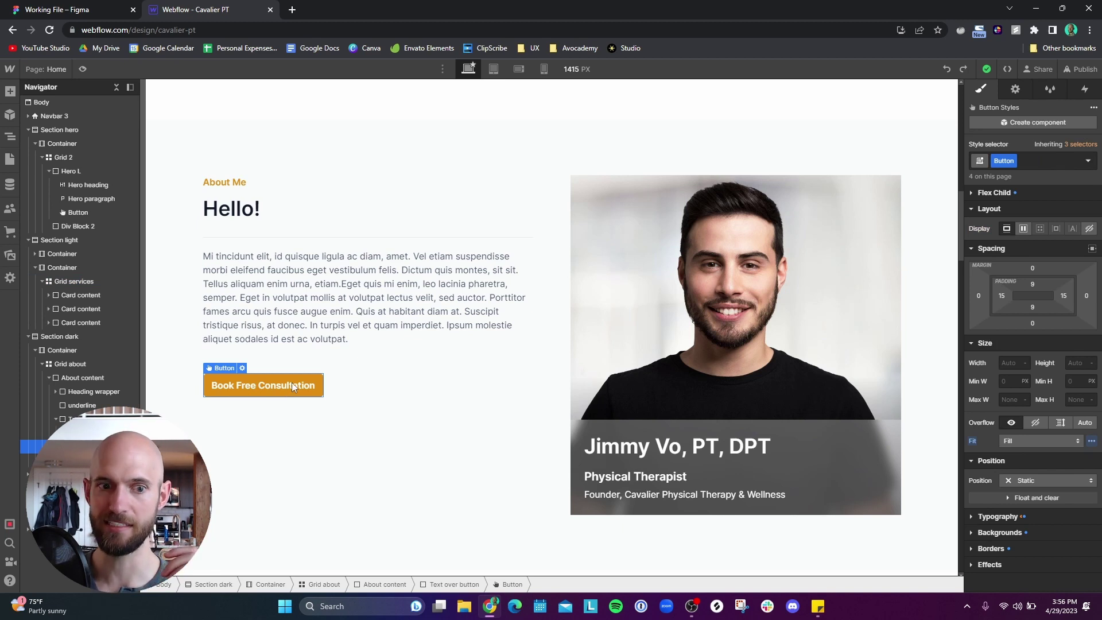
- Compare it with the hero's Book Free Consultation button, then scroll to the testimonial slider
scroll(374, 409, up, 10)
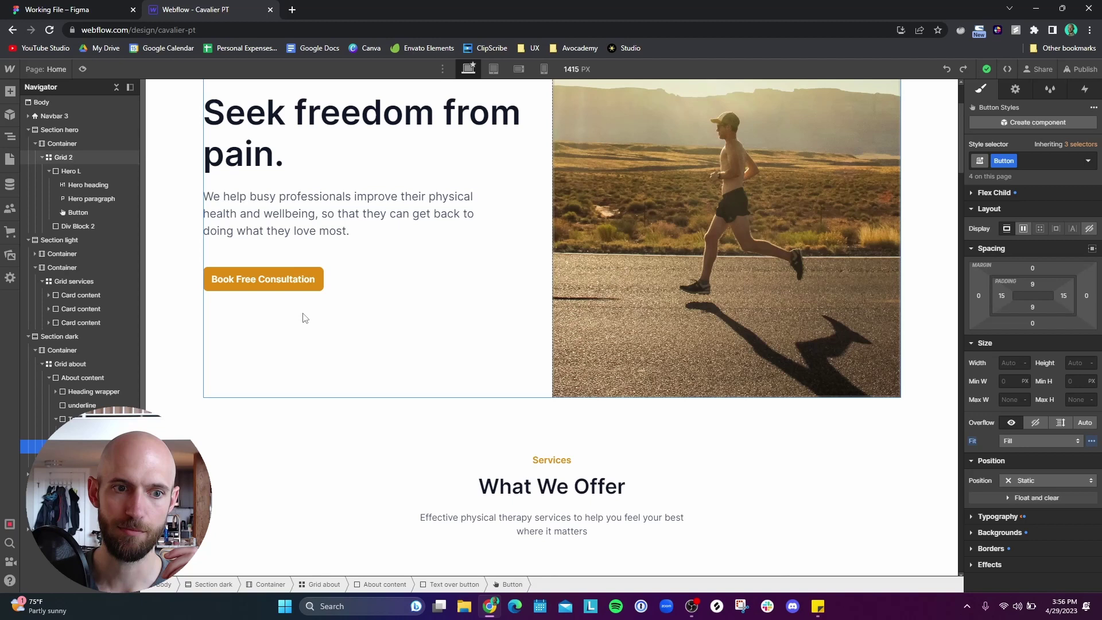
click(279, 289)
scroll(443, 425, down, 7)
scroll(402, 390, up, 6)
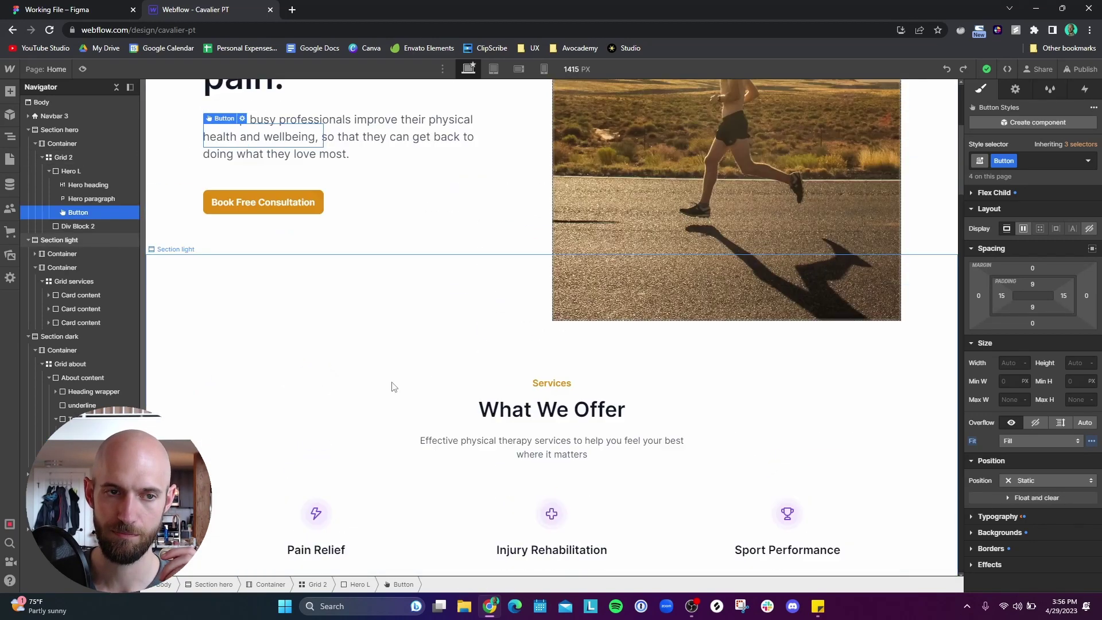
scroll(394, 397, down, 9)
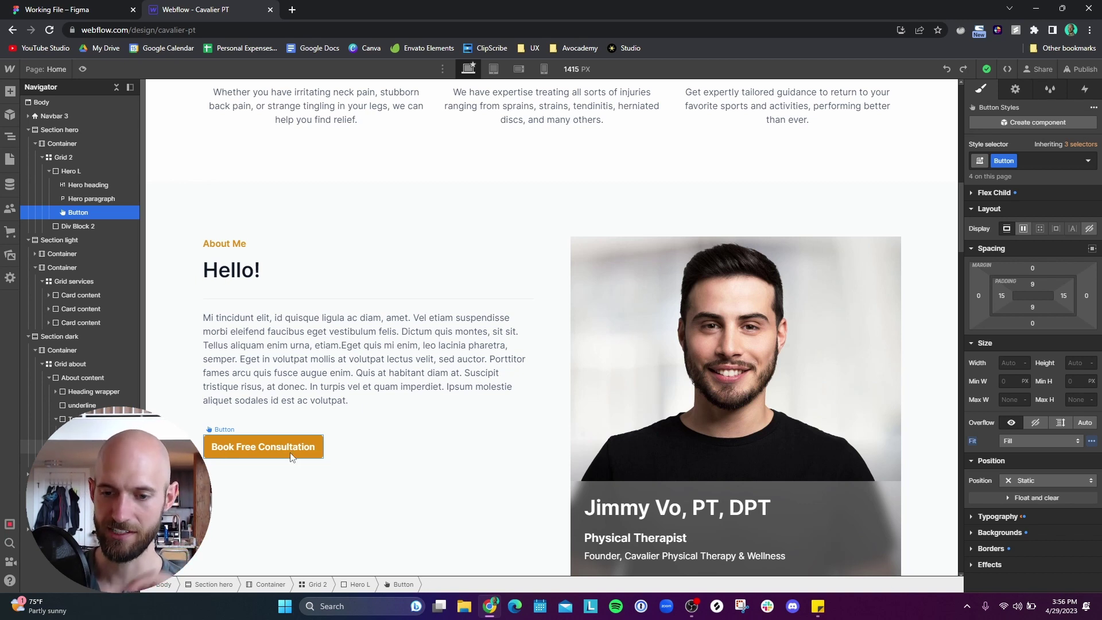
scroll(404, 413, down, 4)
scroll(404, 414, up, 2)
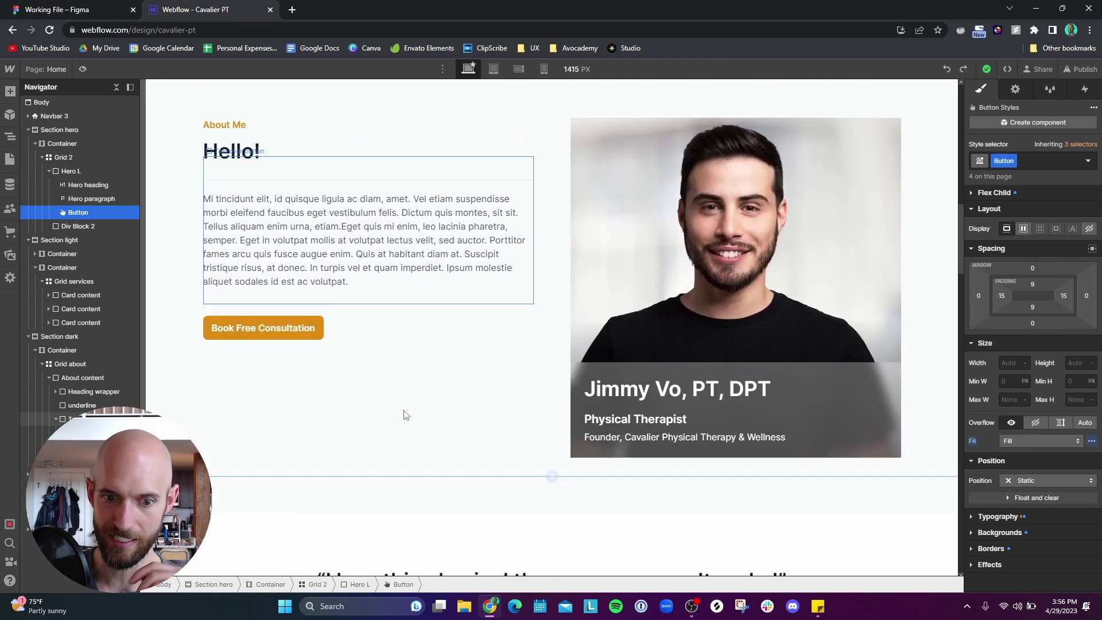
scroll(406, 414, down, 3)
scroll(404, 413, down, 3)
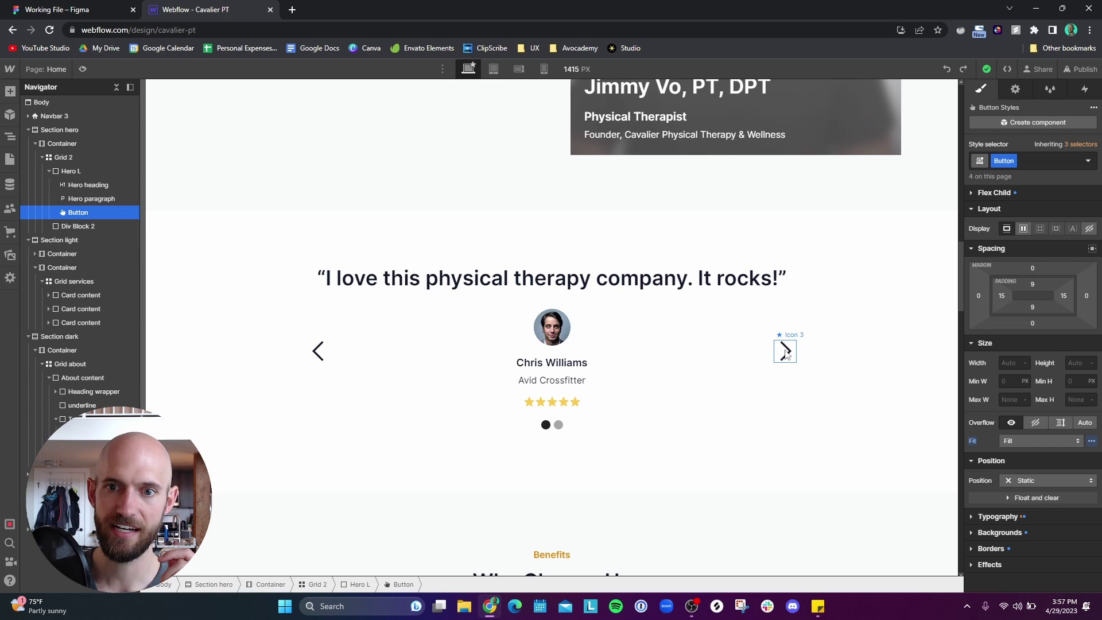
- Step the testimonial slider to the second testimonial and back in Preview, then scroll to Why Choose Us
click(83, 69)
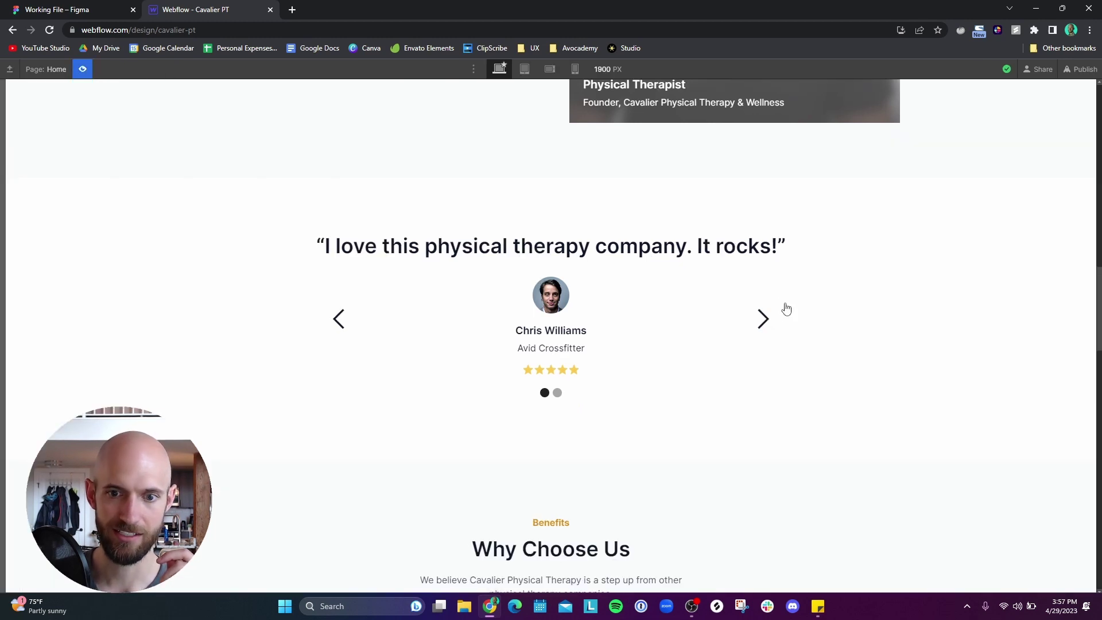
click(770, 316)
click(339, 318)
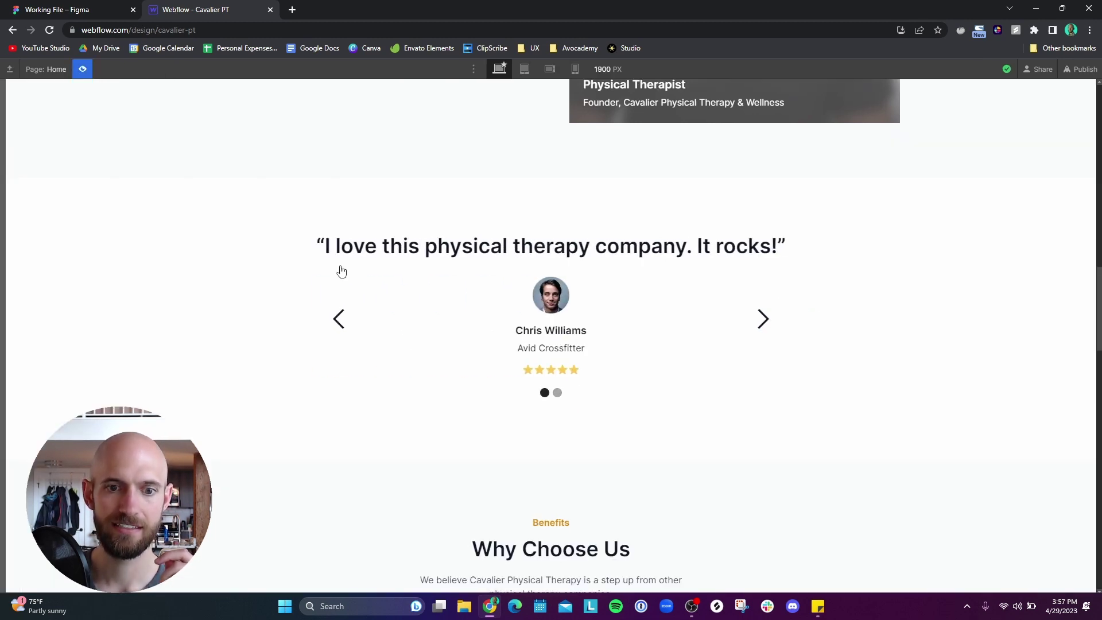
click(82, 69)
scroll(505, 275, down, 3)
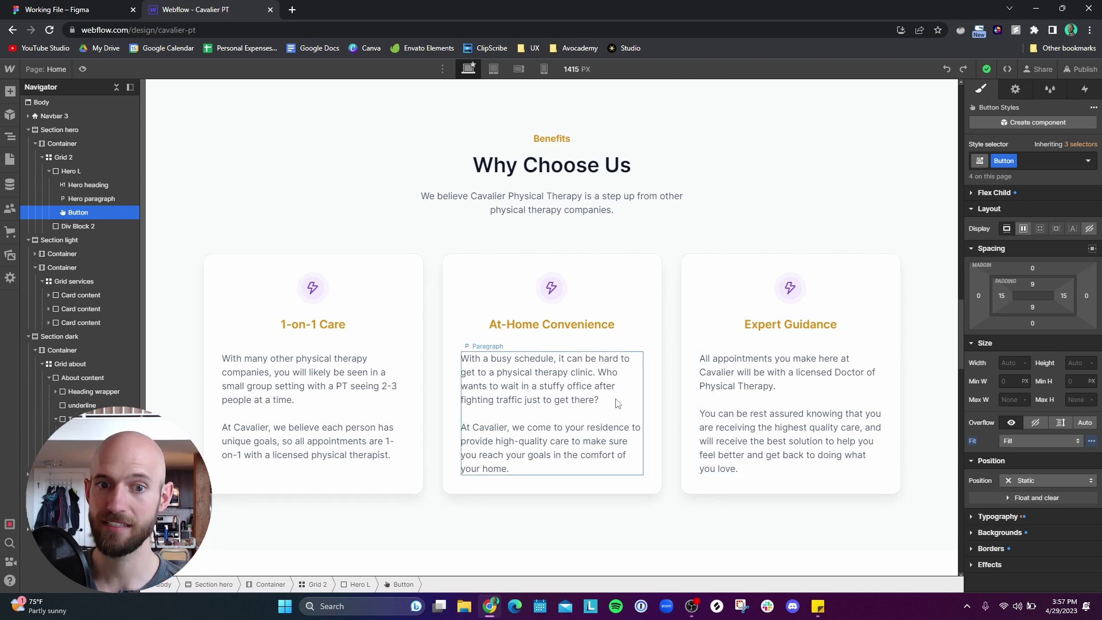
- Scroll the Figma Hi-Fi design to the three Why choose us cards above the Book Free Consultation button
click(86, 10)
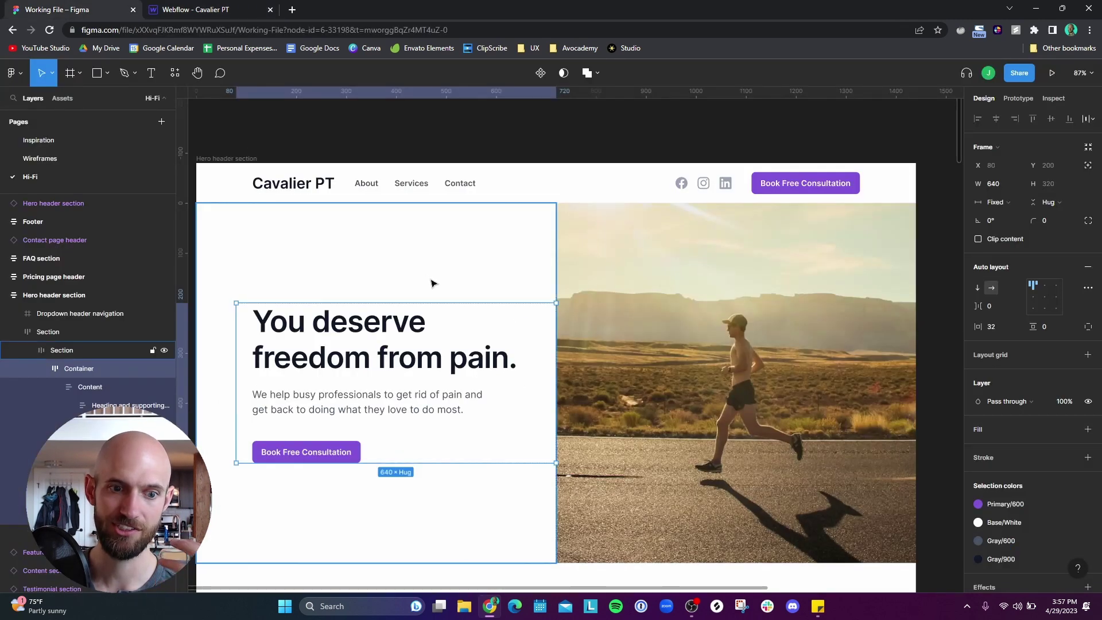
scroll(433, 287, down, 6)
scroll(433, 283, down, 15)
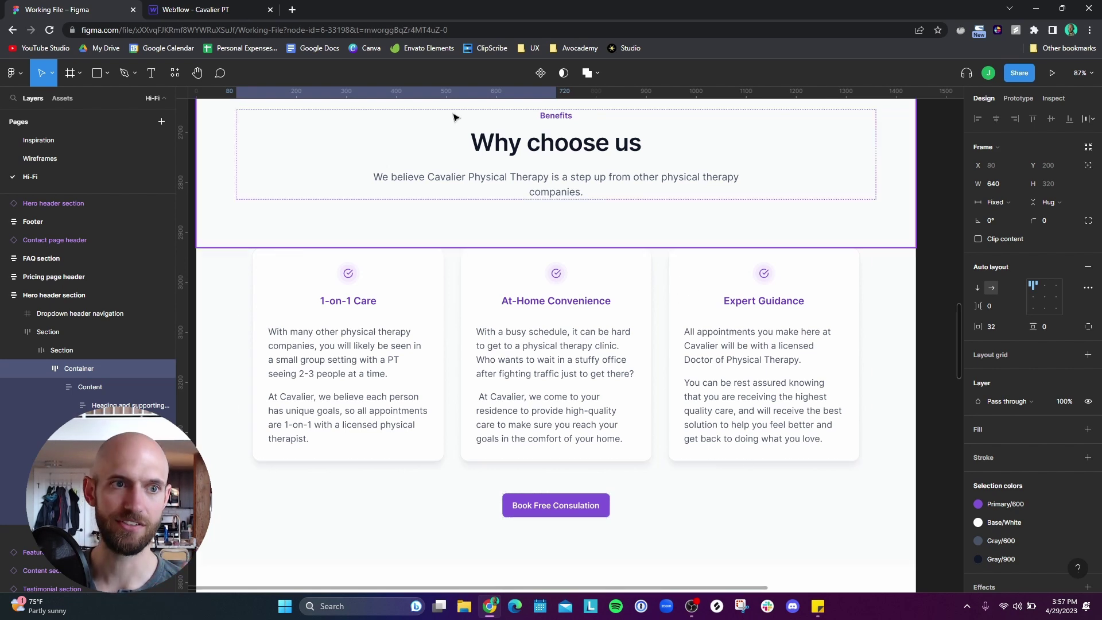
- Show the FAQ accordion item's Dropdown opens interaction with its Accordion open and Accordion close animations
click(543, 363)
key(ctrl+Tab)
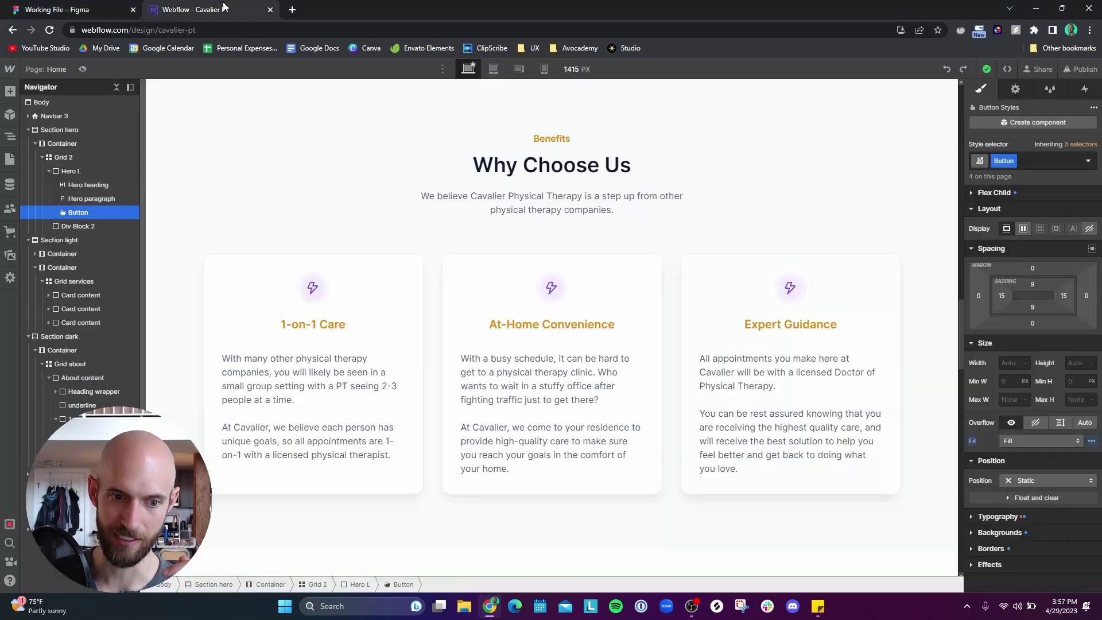
scroll(471, 305, down, 4)
scroll(471, 304, down, 3)
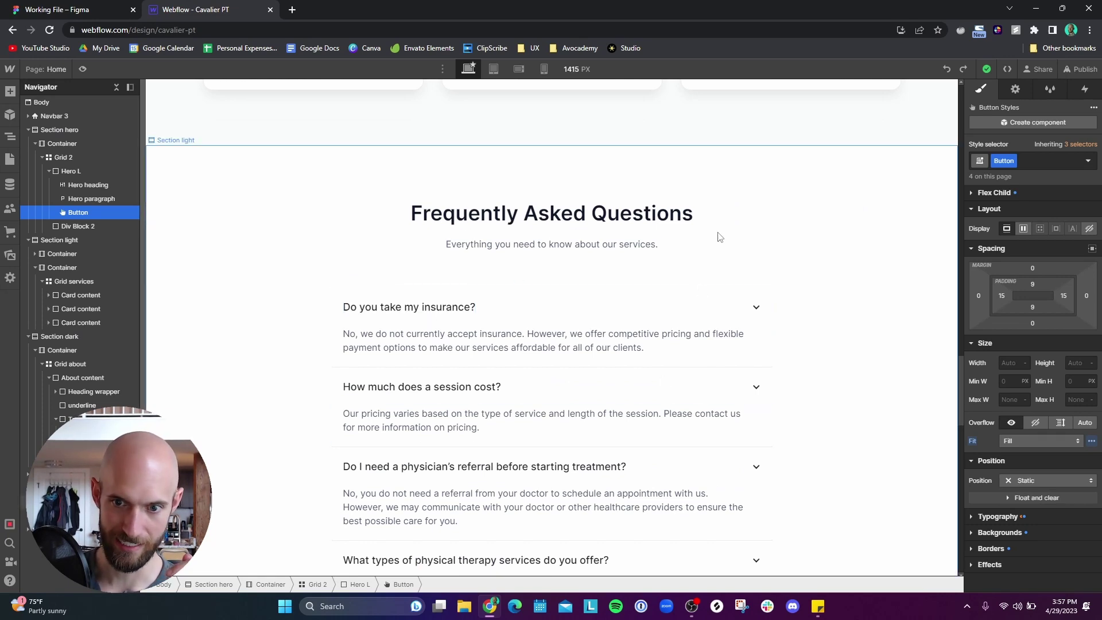
scroll(717, 258, down, 2)
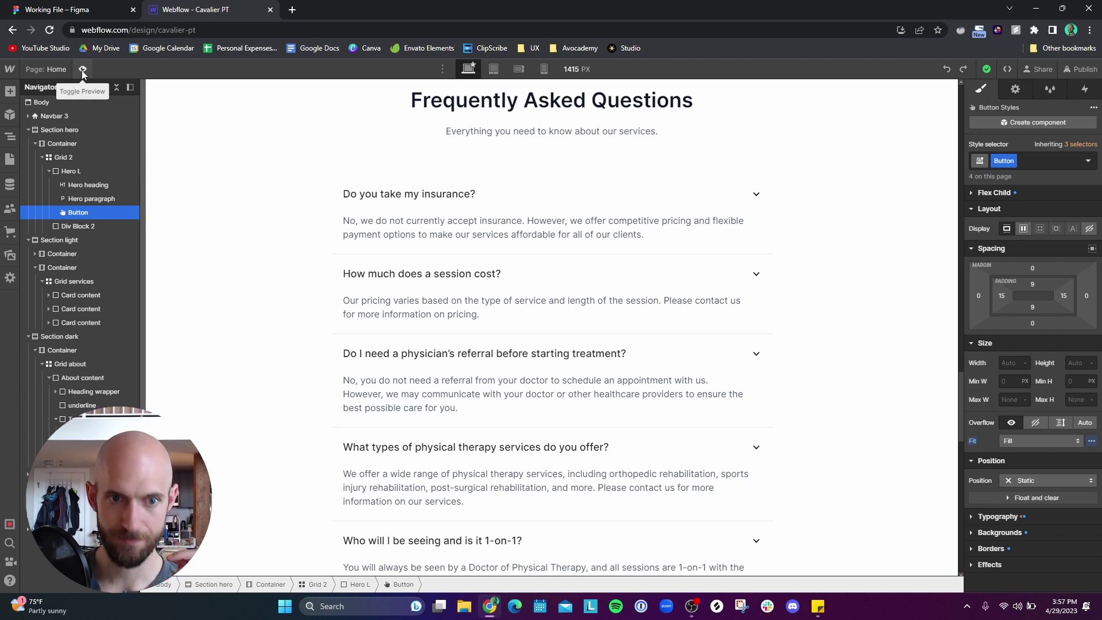
click(424, 235)
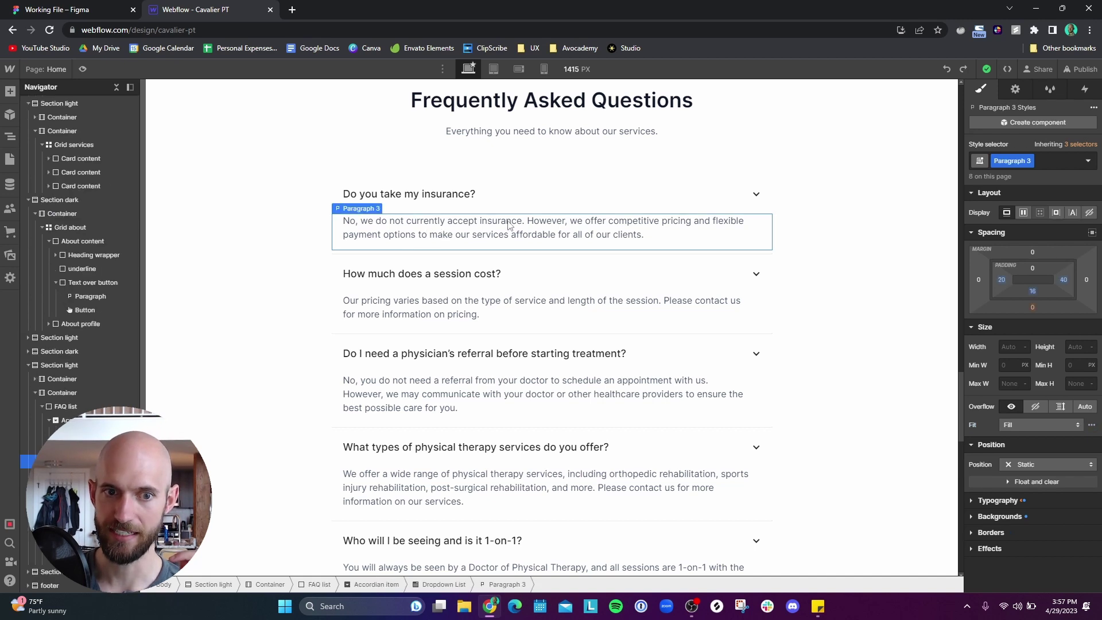
click(1084, 91)
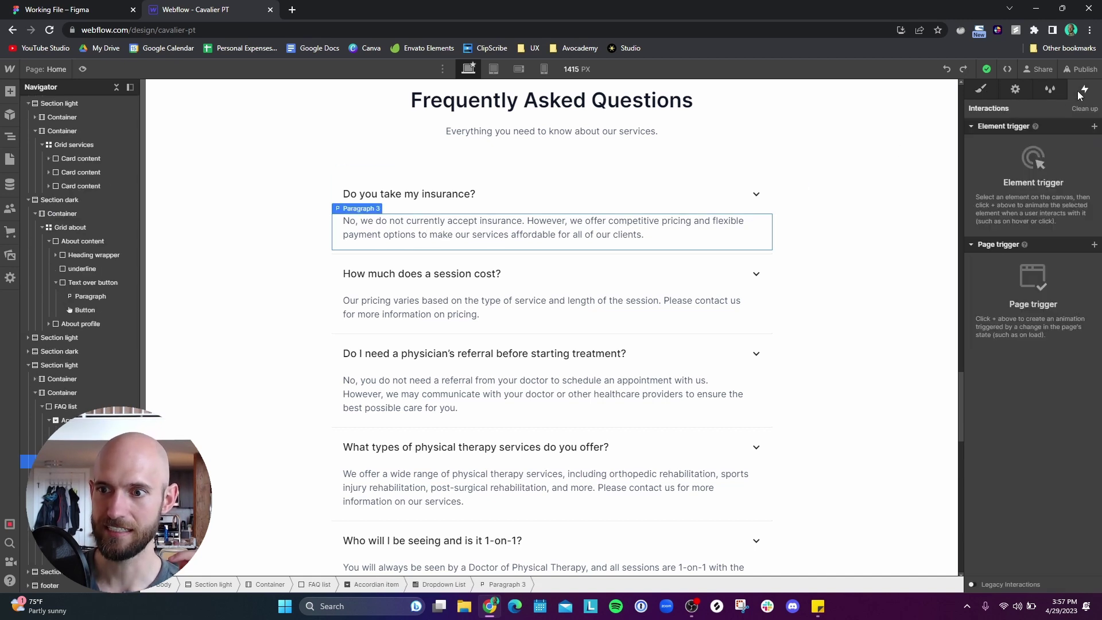
click(65, 420)
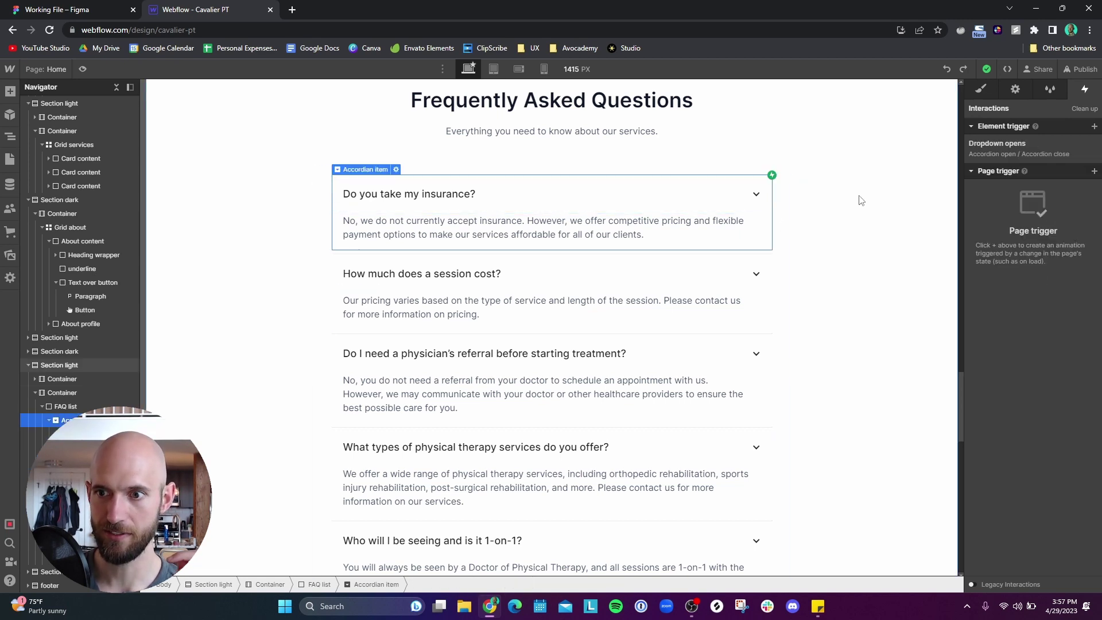
click(1028, 151)
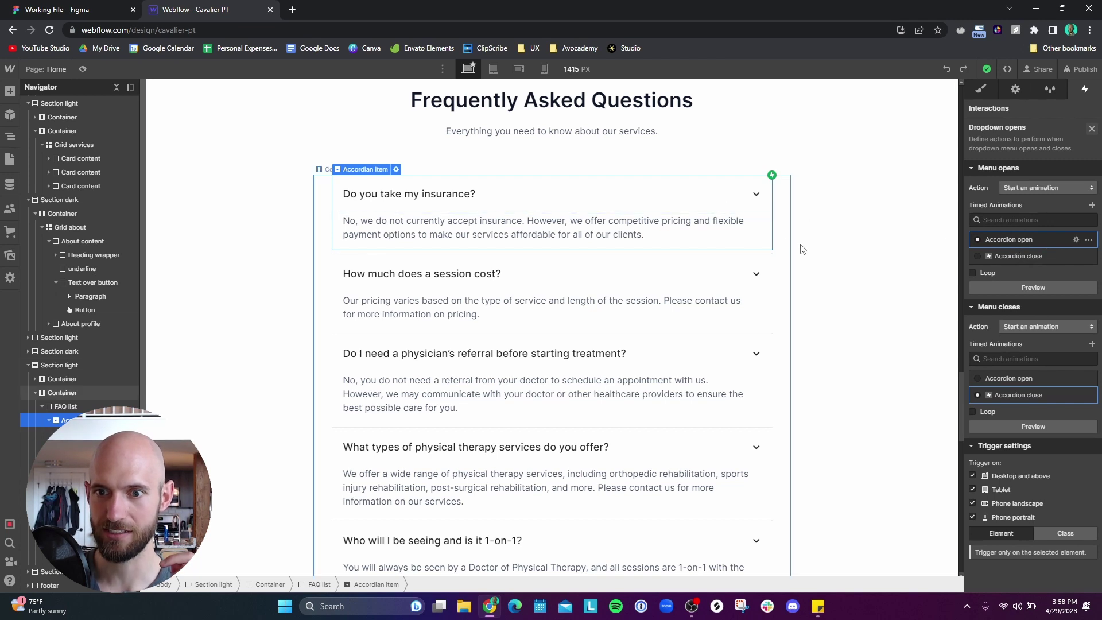
- In Preview, expand the insurance, session cost and referral FAQ answers, then collapse the referral one
click(82, 69)
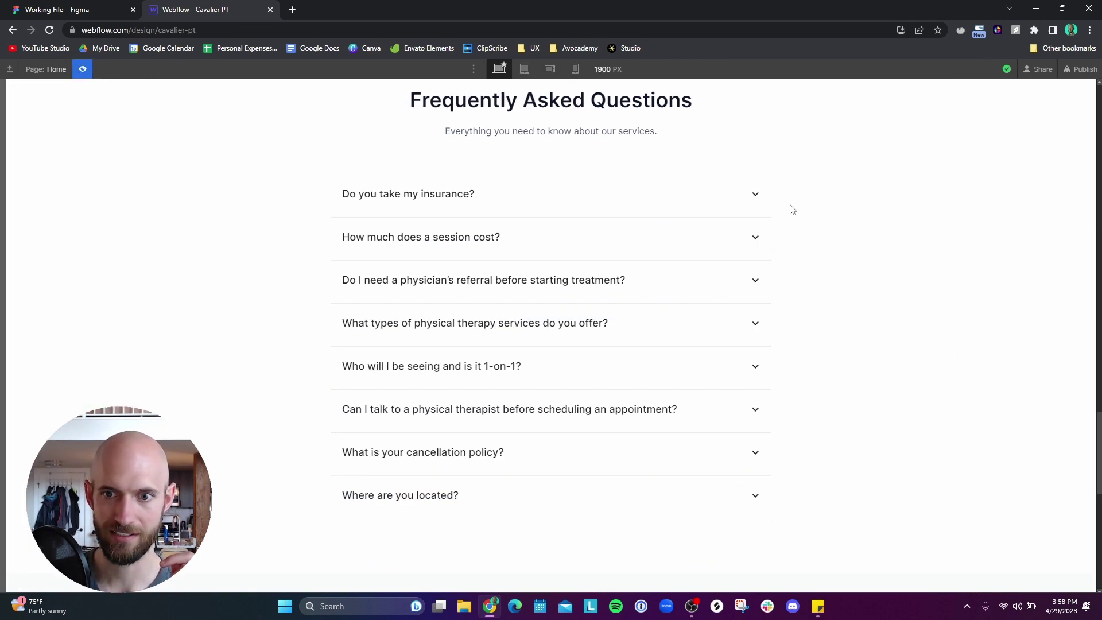
click(757, 196)
click(757, 274)
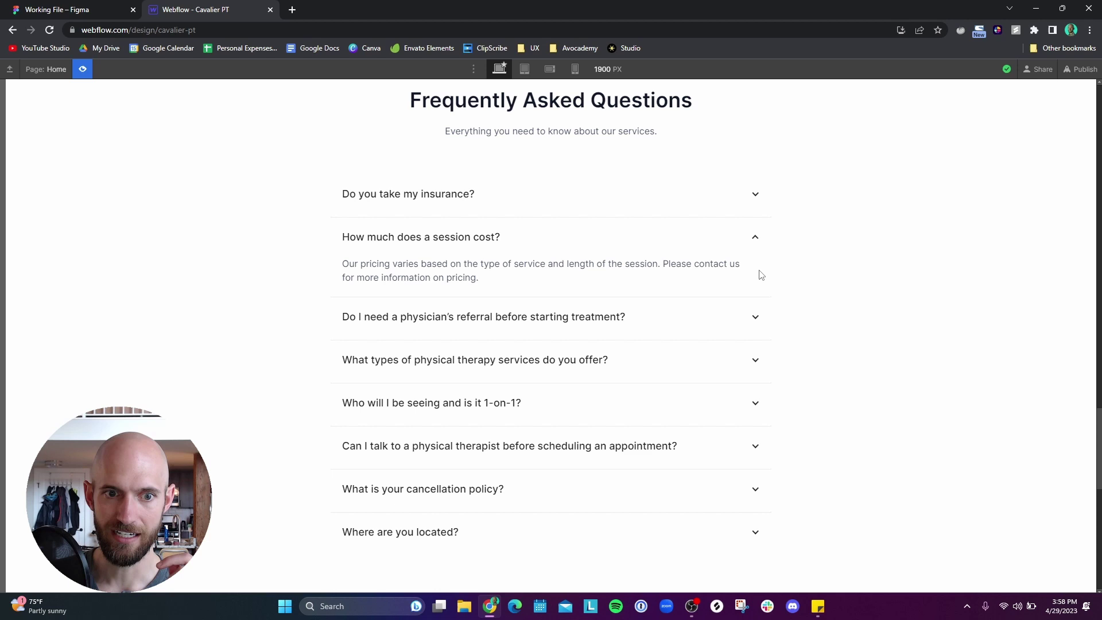
click(756, 203)
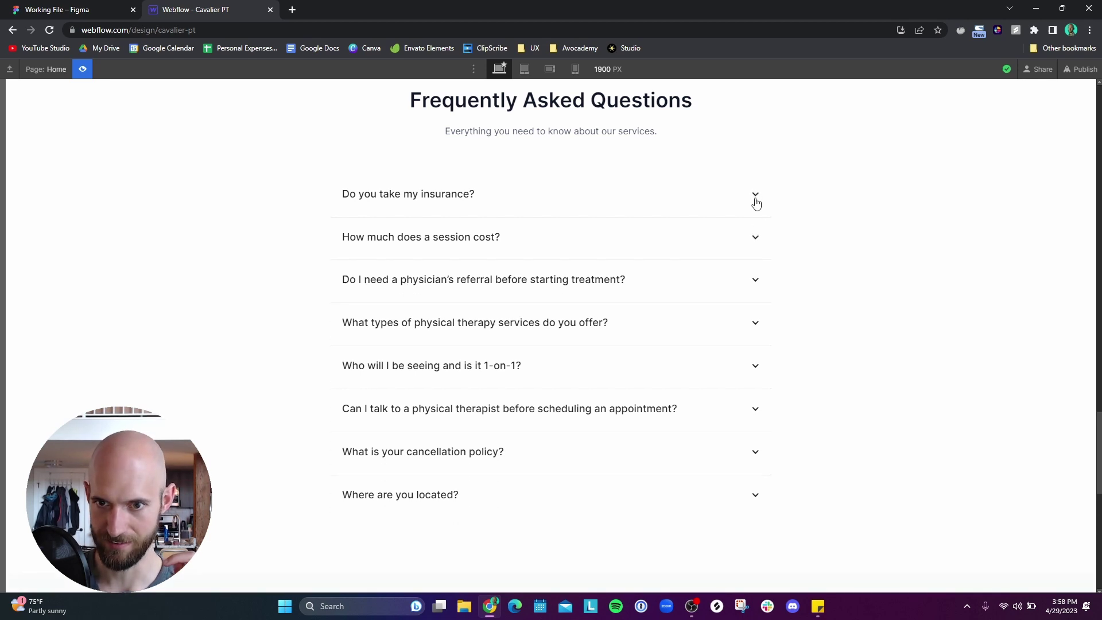
click(757, 282)
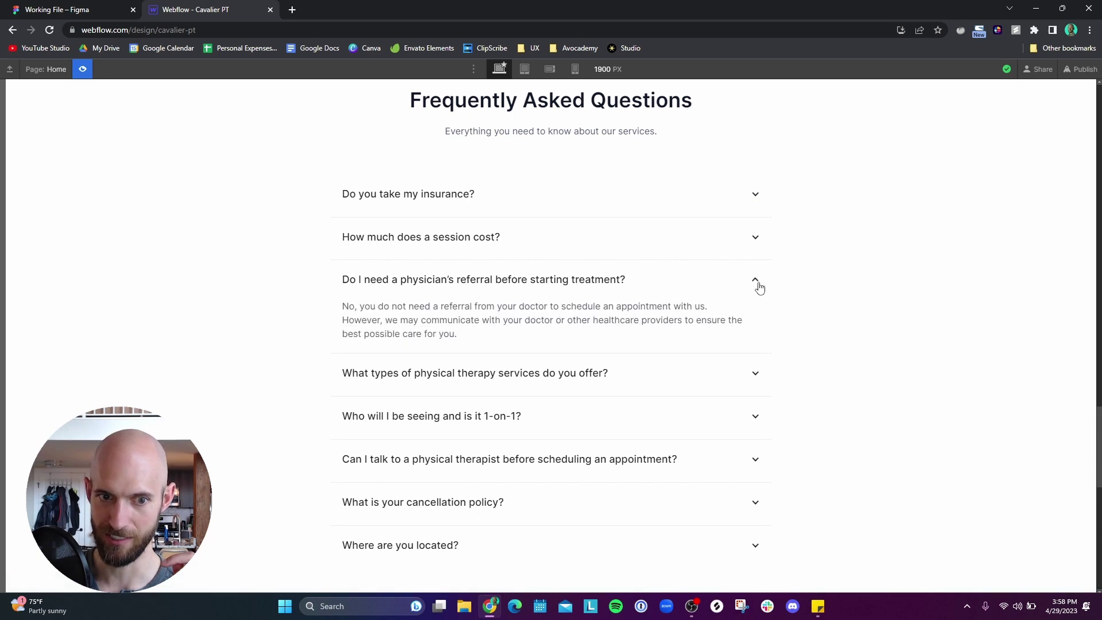
click(757, 282)
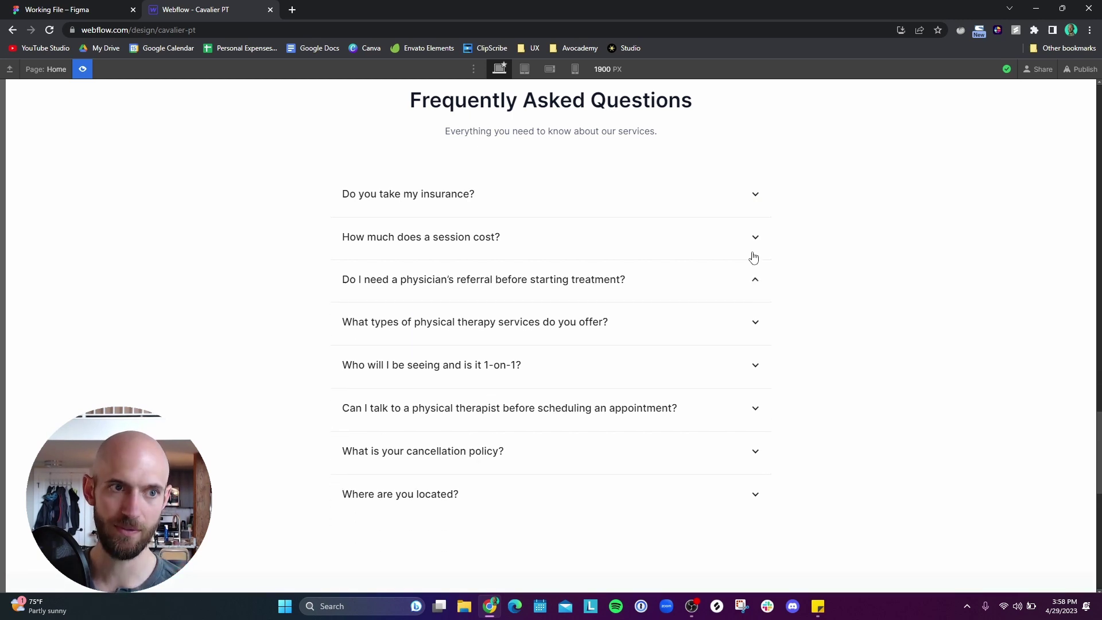
- Exit Preview and scroll down to the Get in Touch form with its Send Message button
click(83, 70)
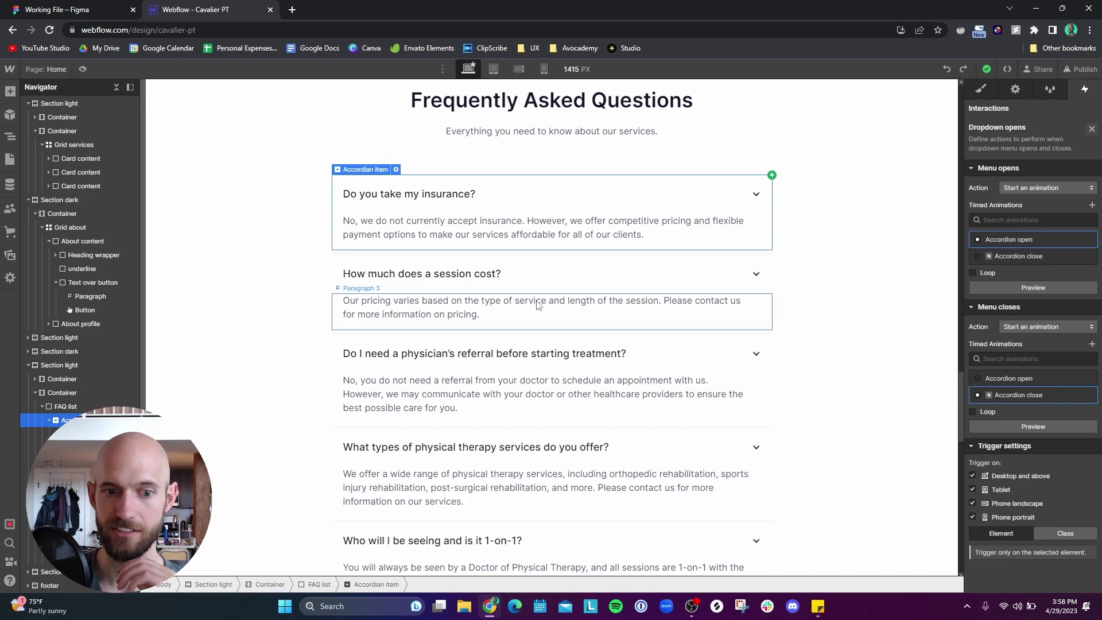
scroll(538, 307, down, 12)
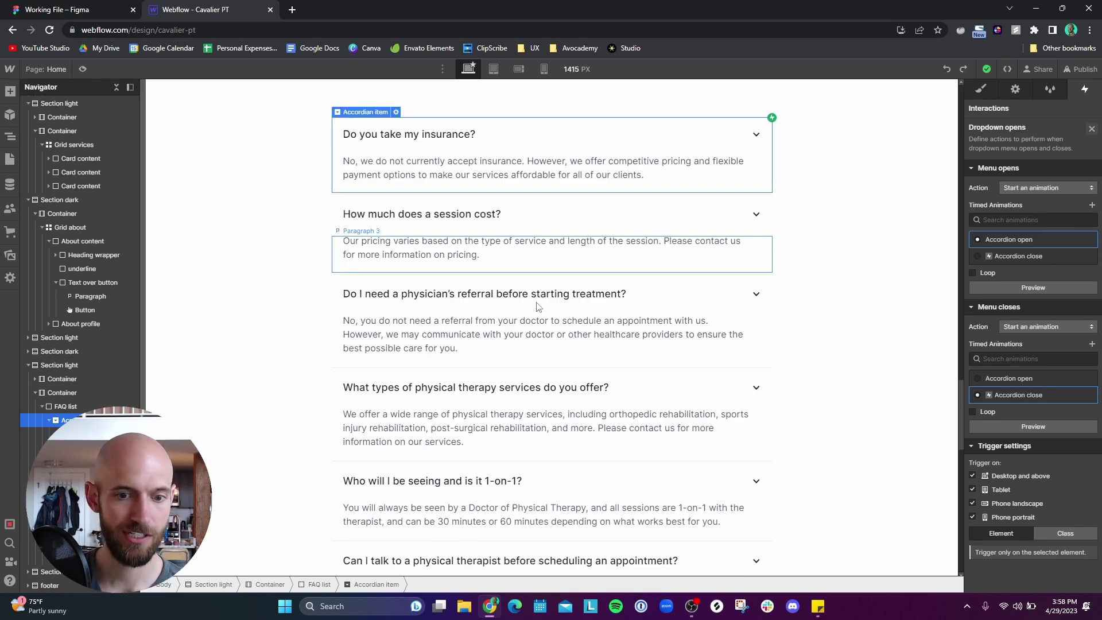
scroll(538, 307, down, 2)
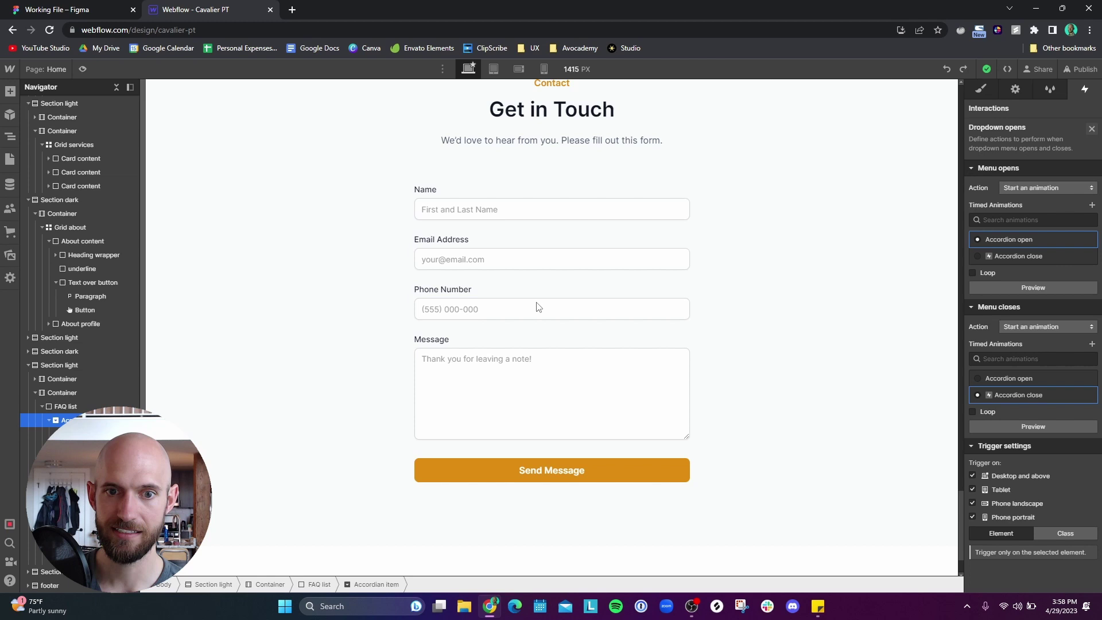
scroll(459, 356, up, 1)
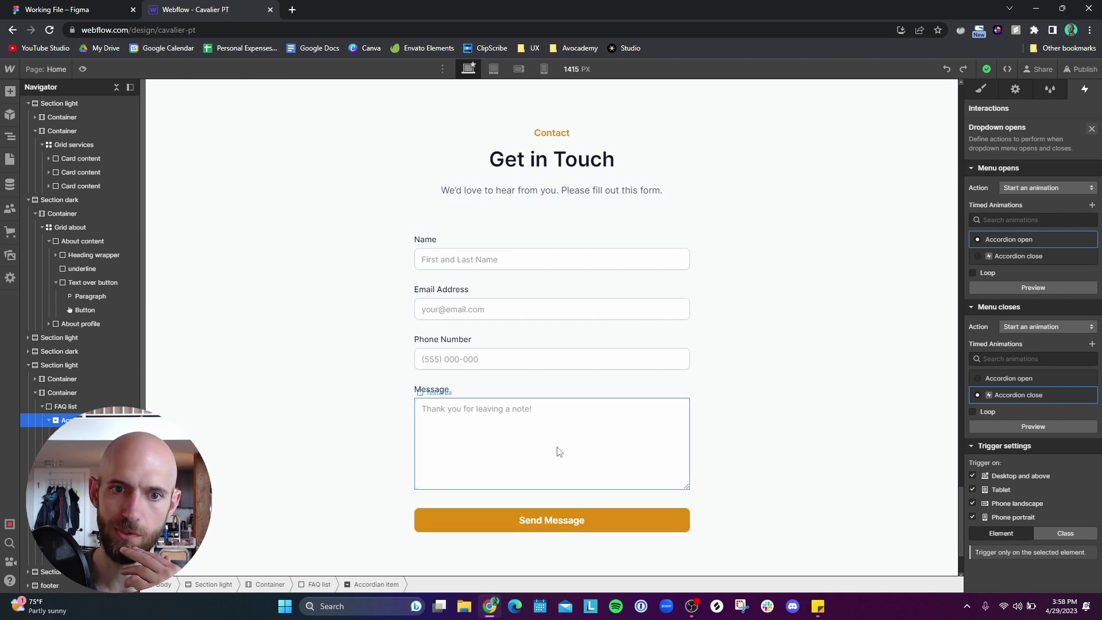
- Review the contact form's Name label, the dark contact section and the footer's Cavalier logo
click(507, 240)
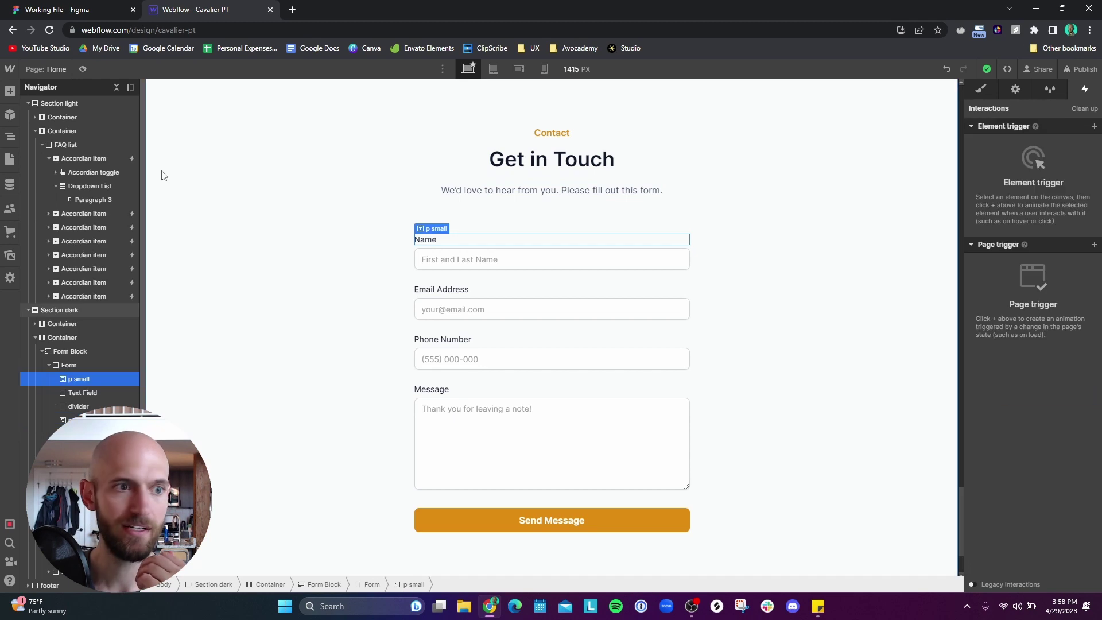
key(a)
scroll(122, 327, down, 2)
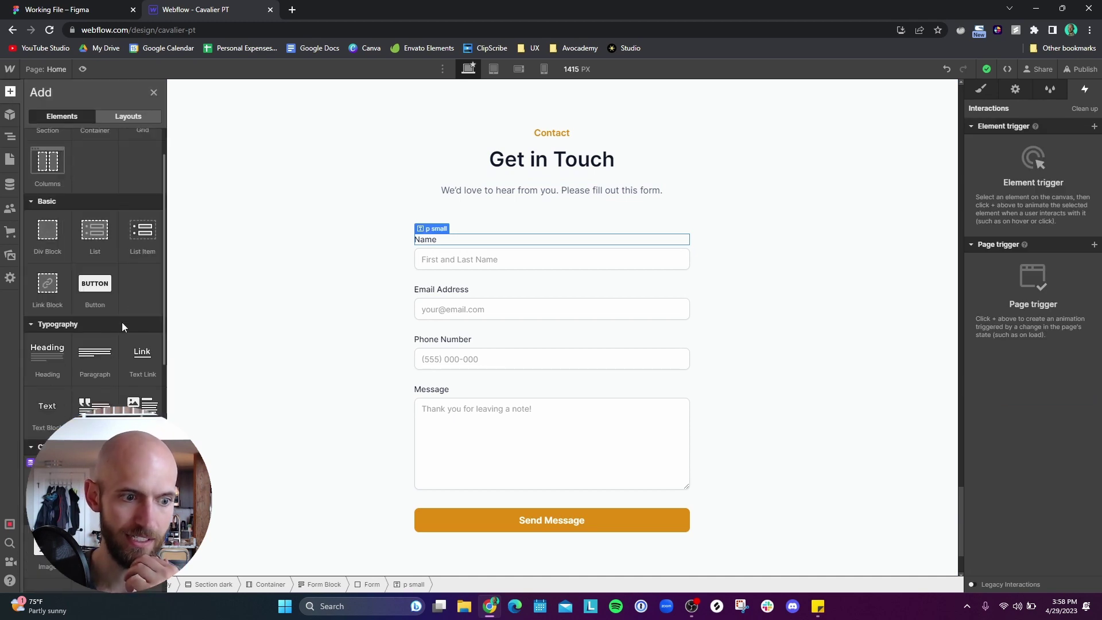
scroll(122, 327, down, 5)
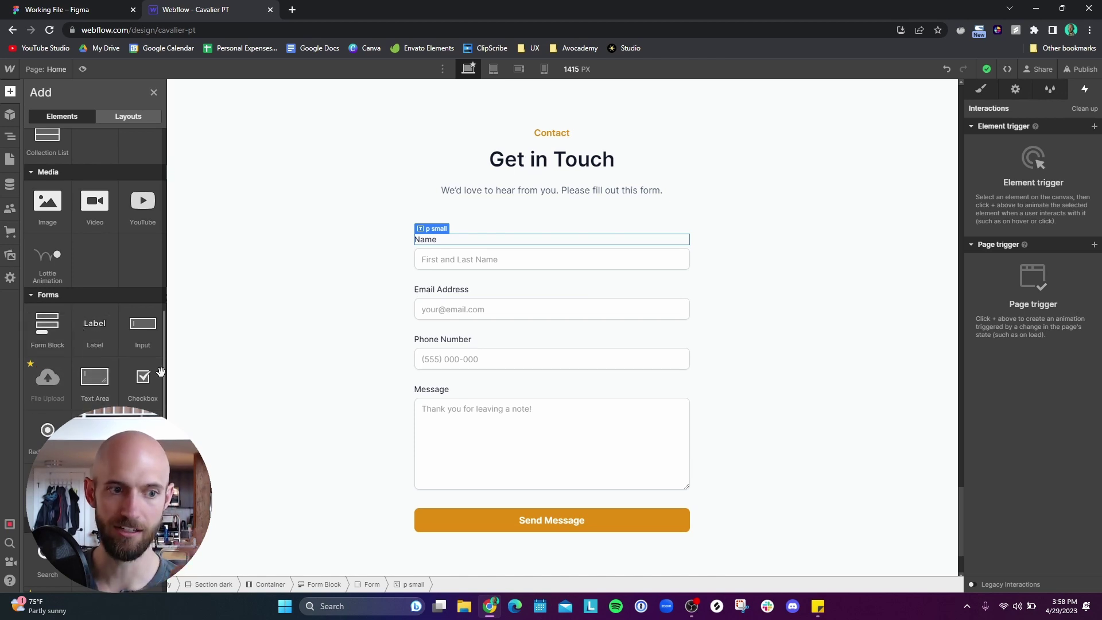
click(320, 295)
key(z)
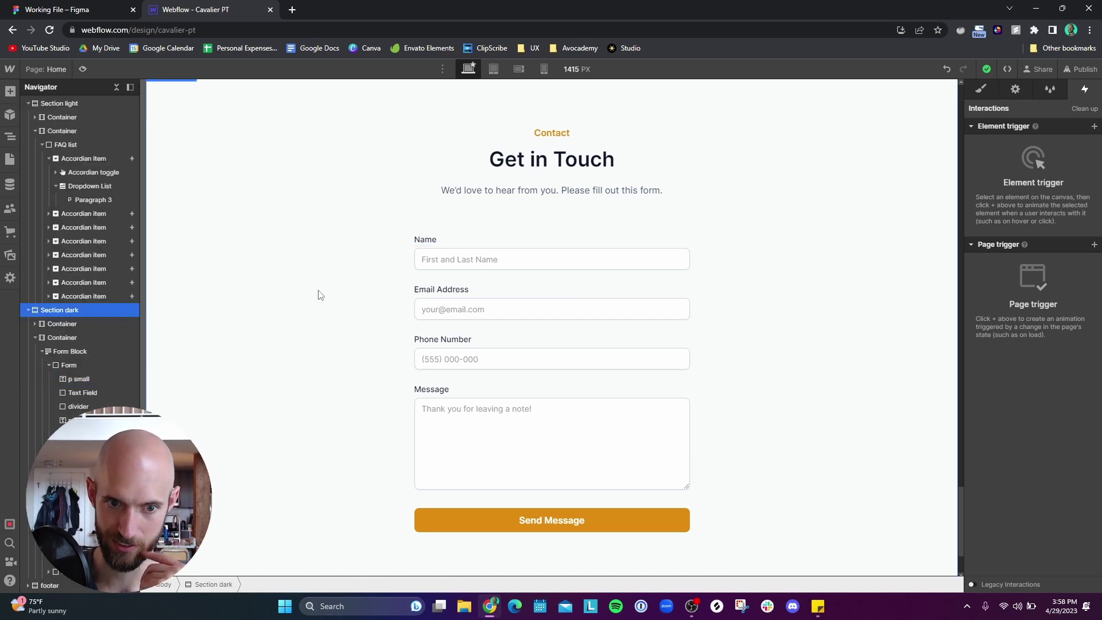
scroll(303, 307, down, 2)
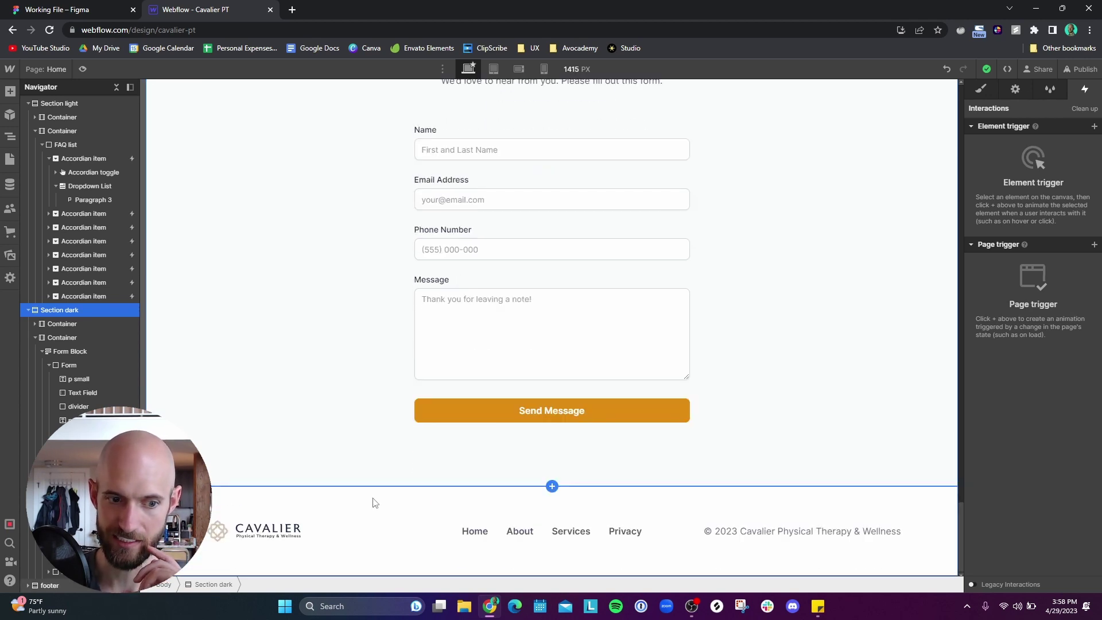
click(276, 538)
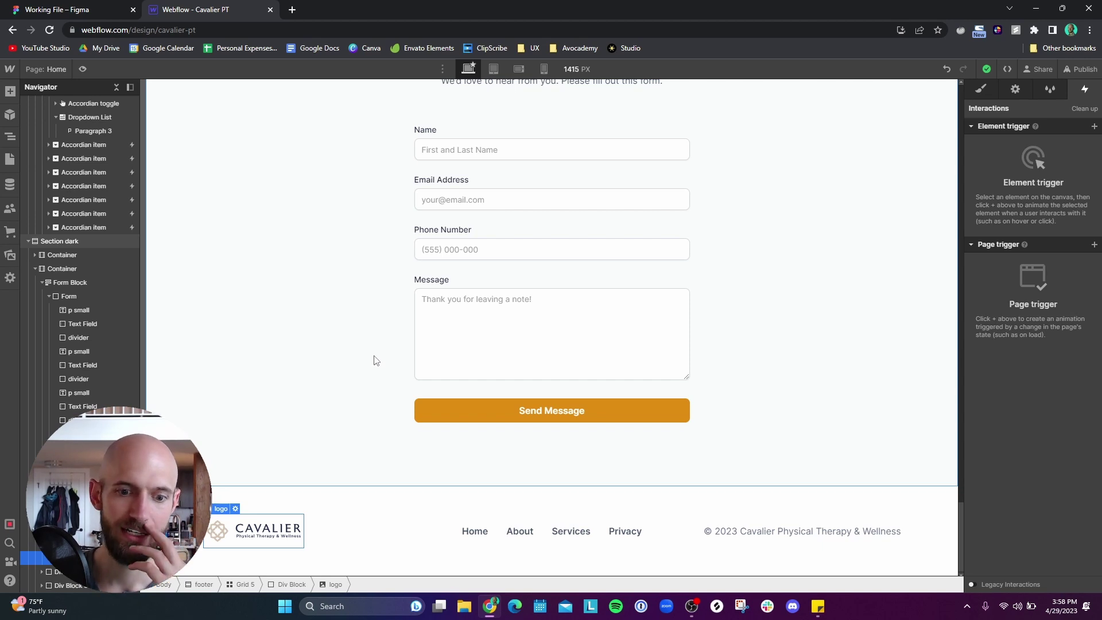
- Scroll back up through the page to the 'Seek freedom from pain.' hero
scroll(375, 360, up, 7)
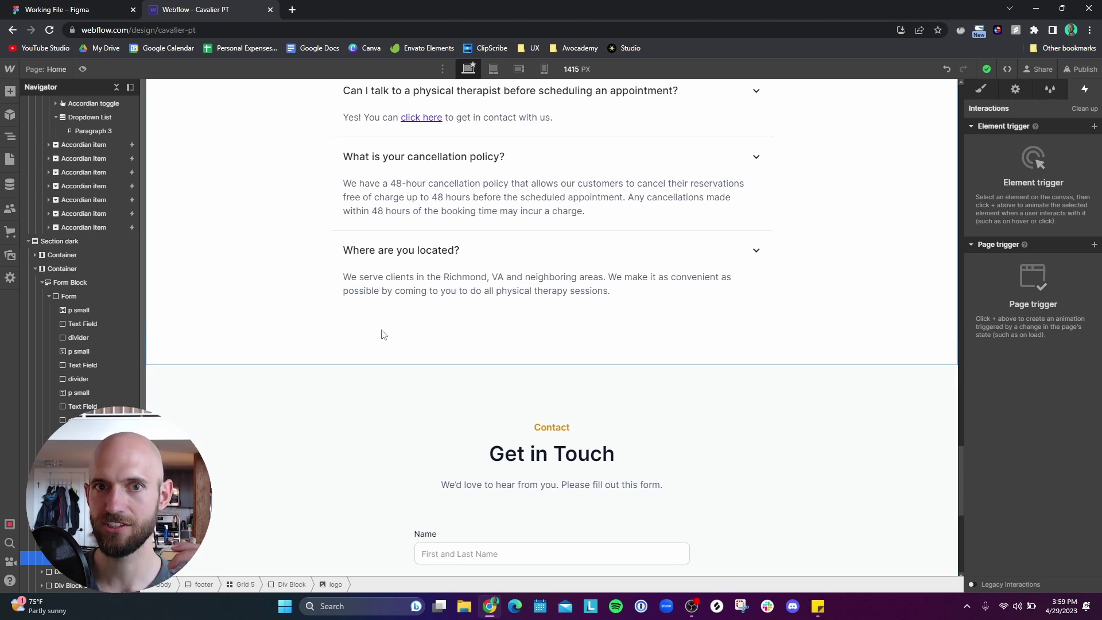
scroll(384, 335, down, 7)
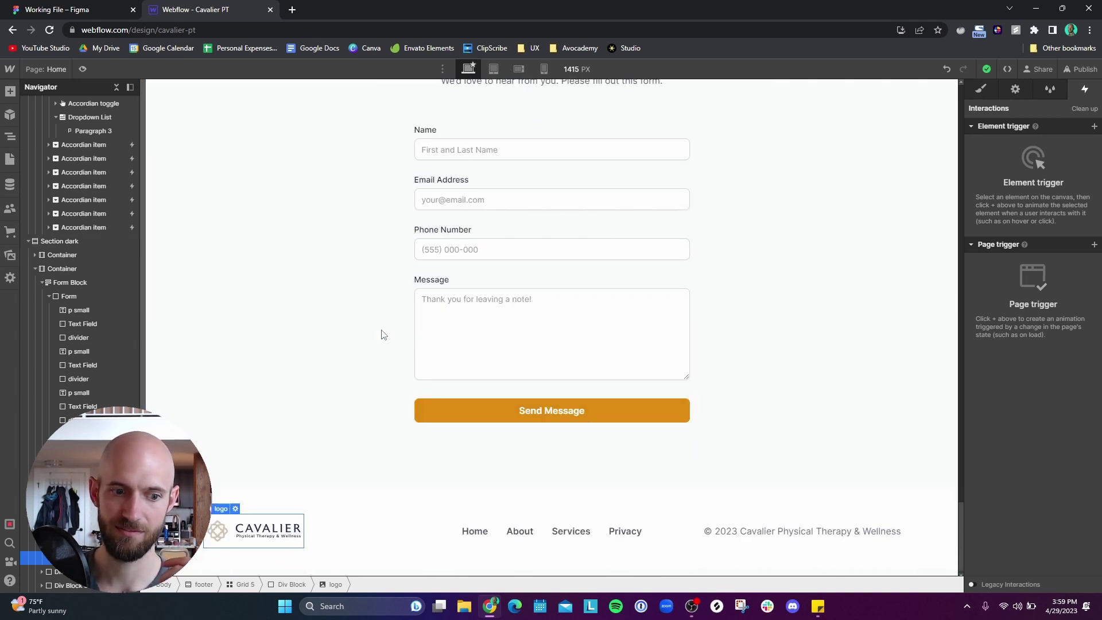
scroll(383, 335, up, 7)
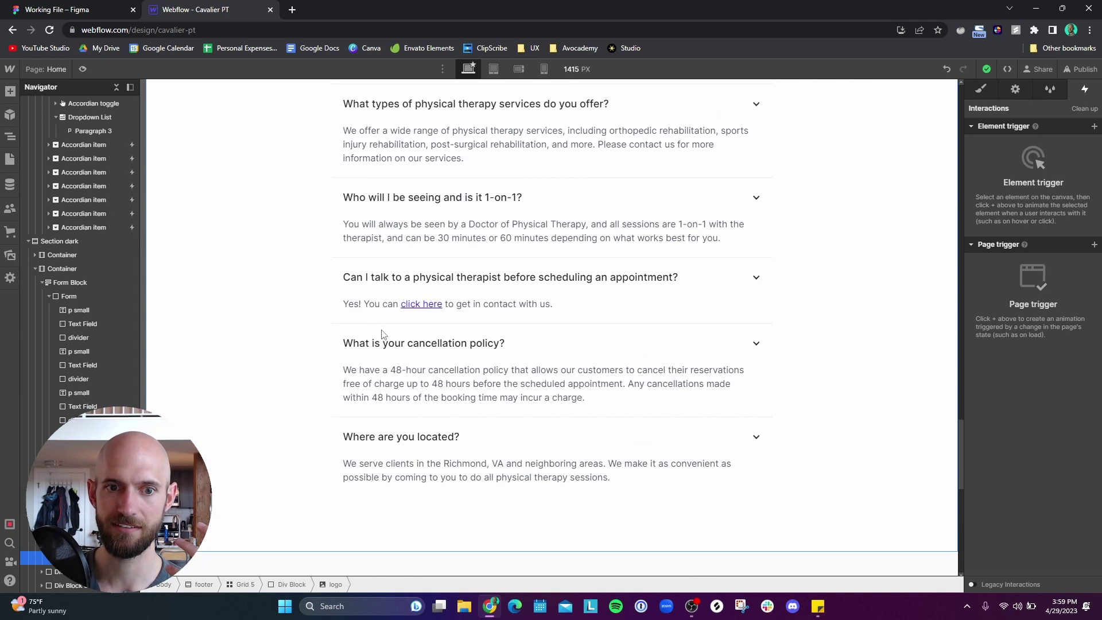
scroll(382, 334, up, 10)
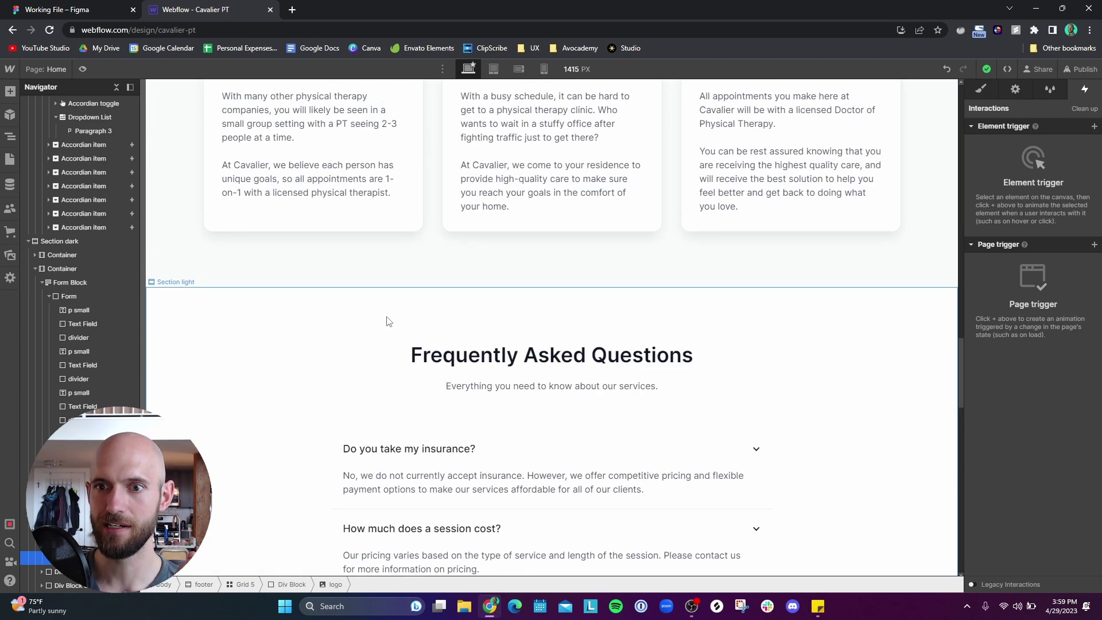
scroll(384, 331, up, 5)
scroll(384, 331, up, 15)
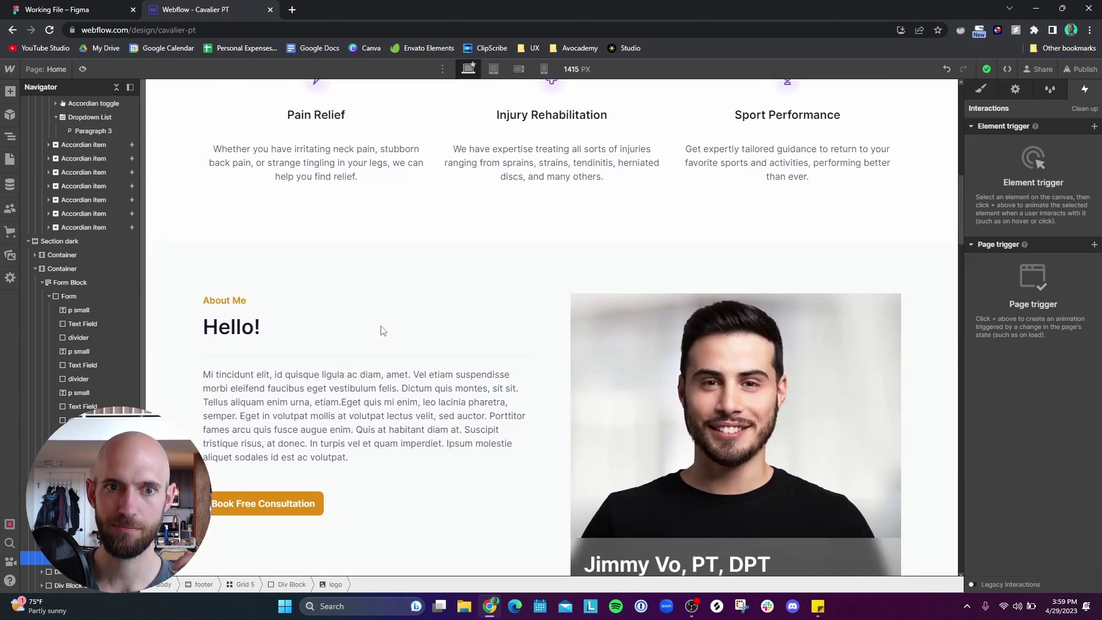
- Switch to the 768 px Tablet breakpoint and scroll through Services, Why Choose Us and the FAQ
click(493, 69)
scroll(743, 380, down, 20)
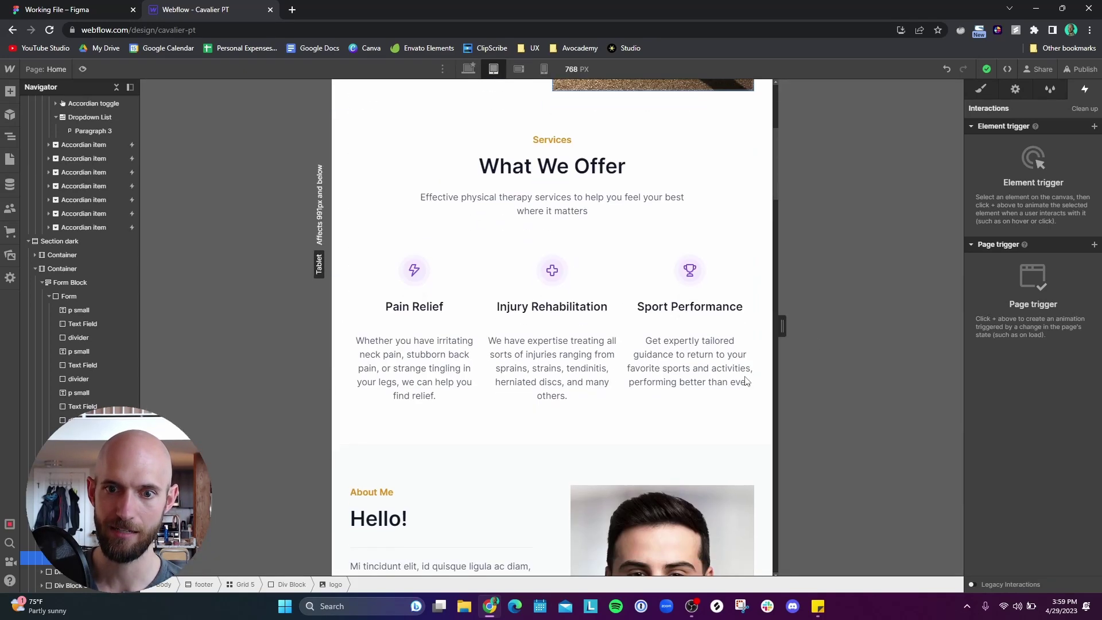
scroll(747, 381, down, 10)
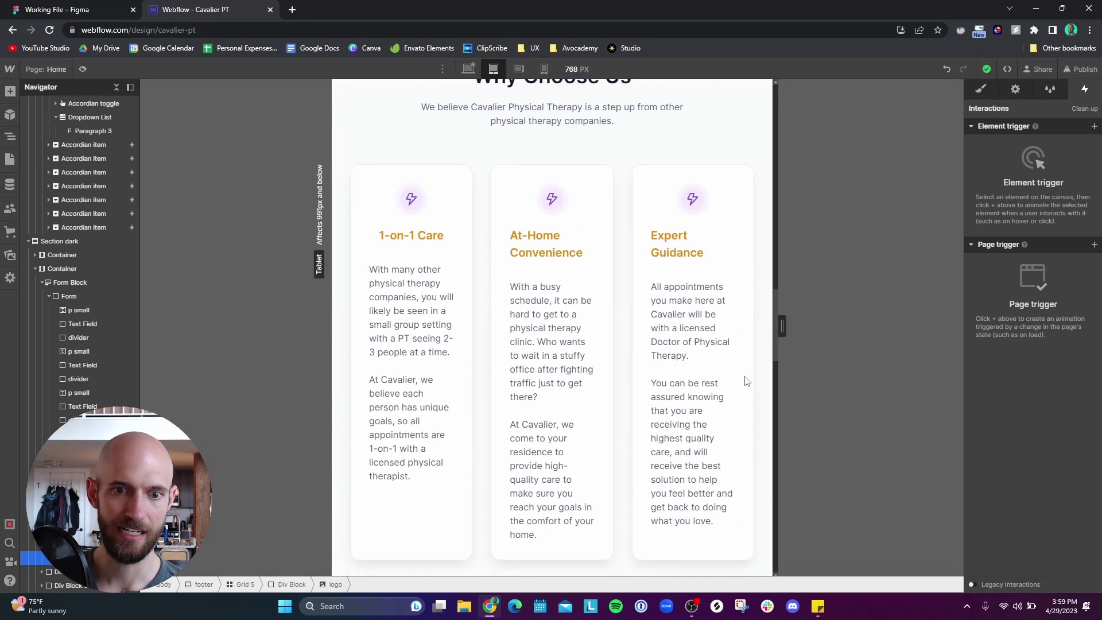
scroll(746, 379, up, 3)
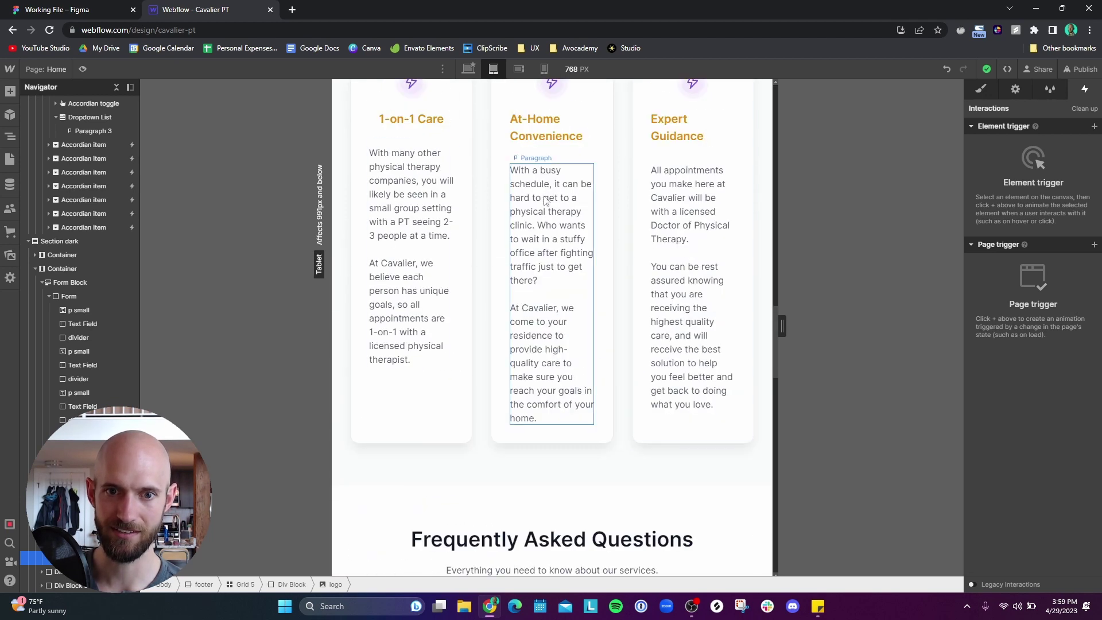
scroll(625, 304, up, 5)
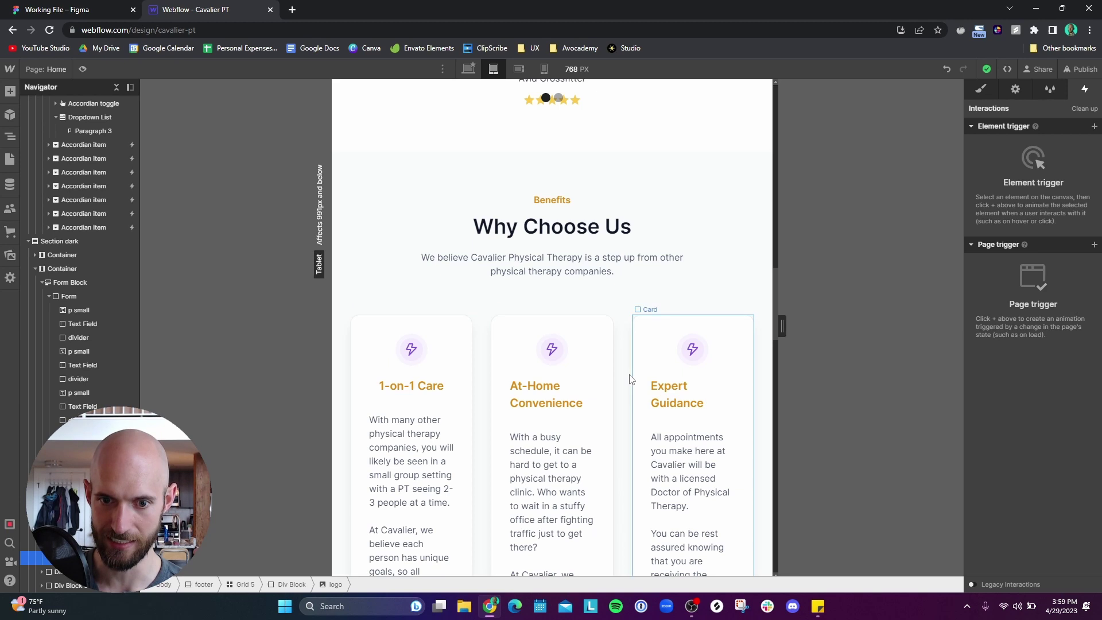
scroll(660, 352, down, 8)
scroll(663, 360, down, 6)
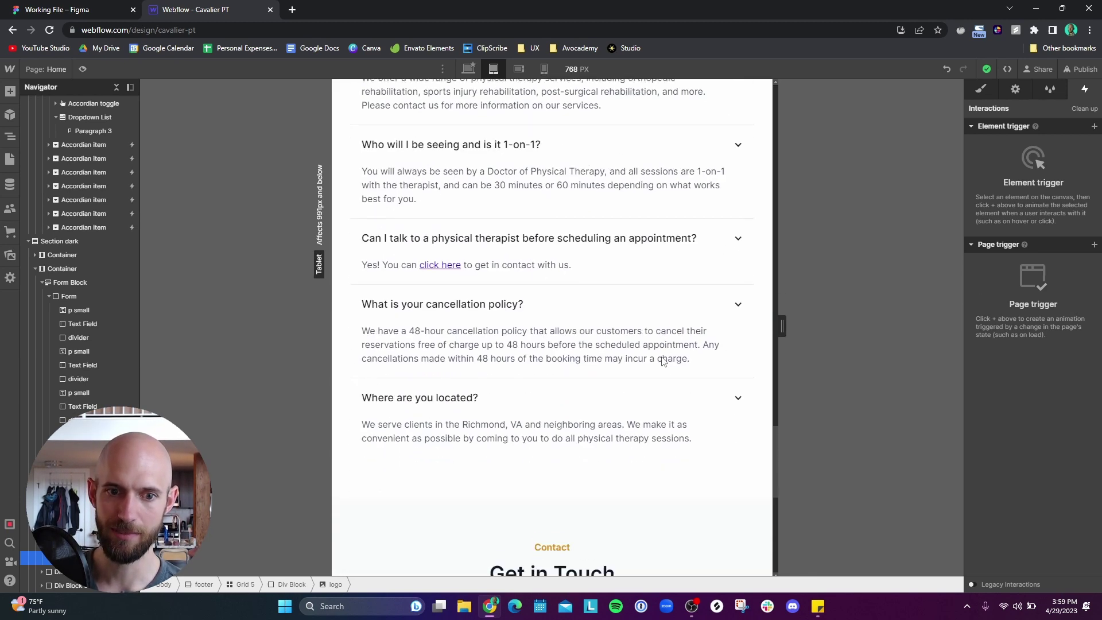
scroll(664, 360, up, 5)
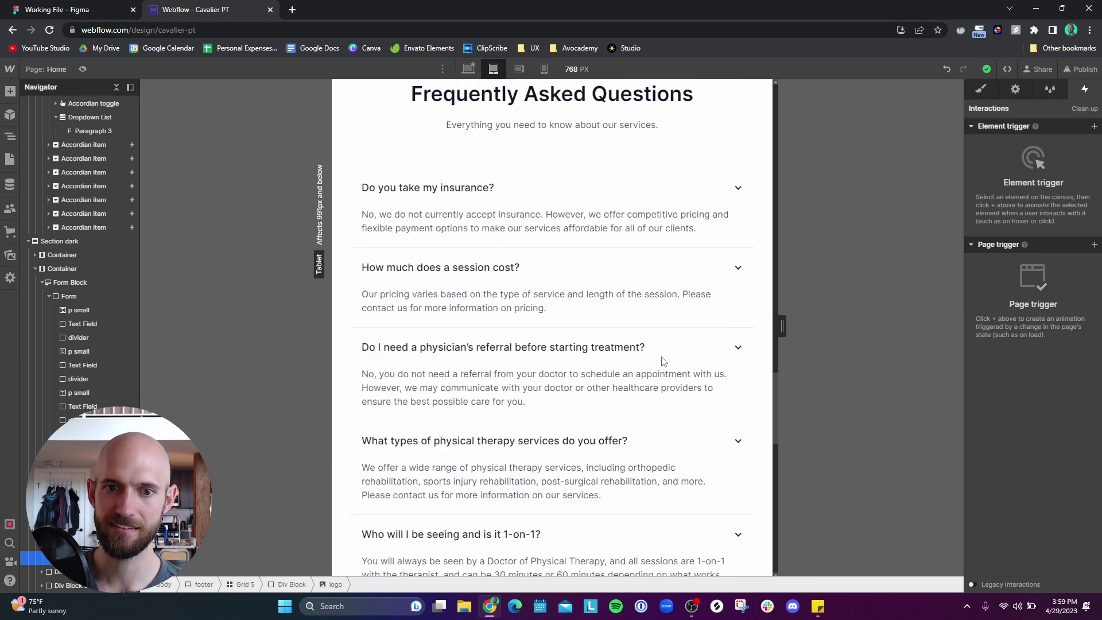
- Switch to the 568 px Mobile Landscape breakpoint and scroll from the hero to the stacked benefit cards
click(519, 70)
scroll(574, 295, up, 15)
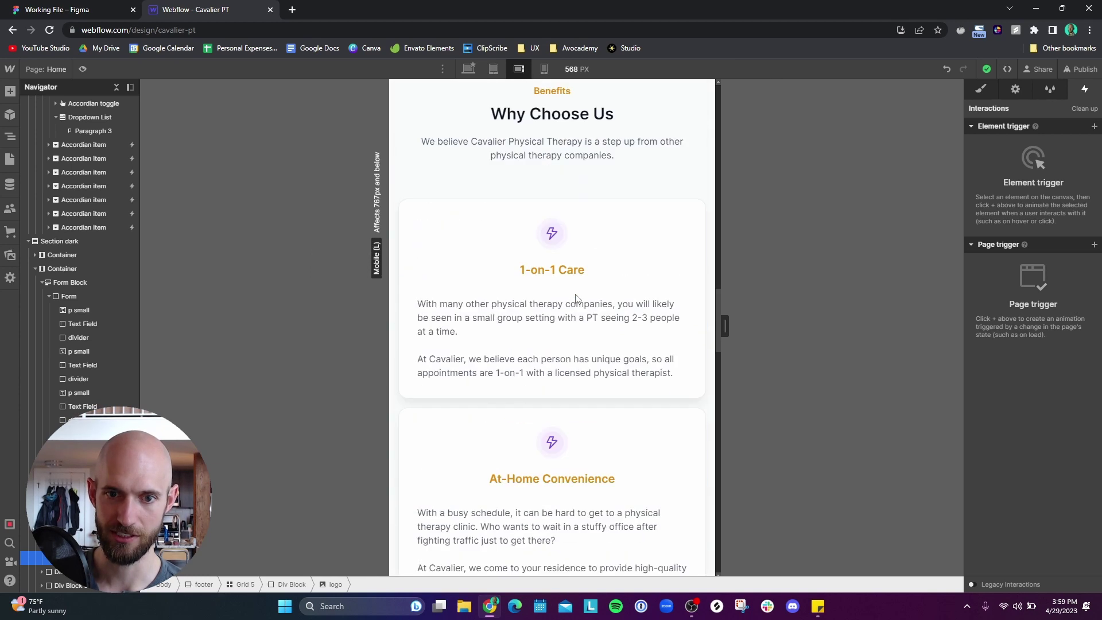
scroll(577, 300, up, 9)
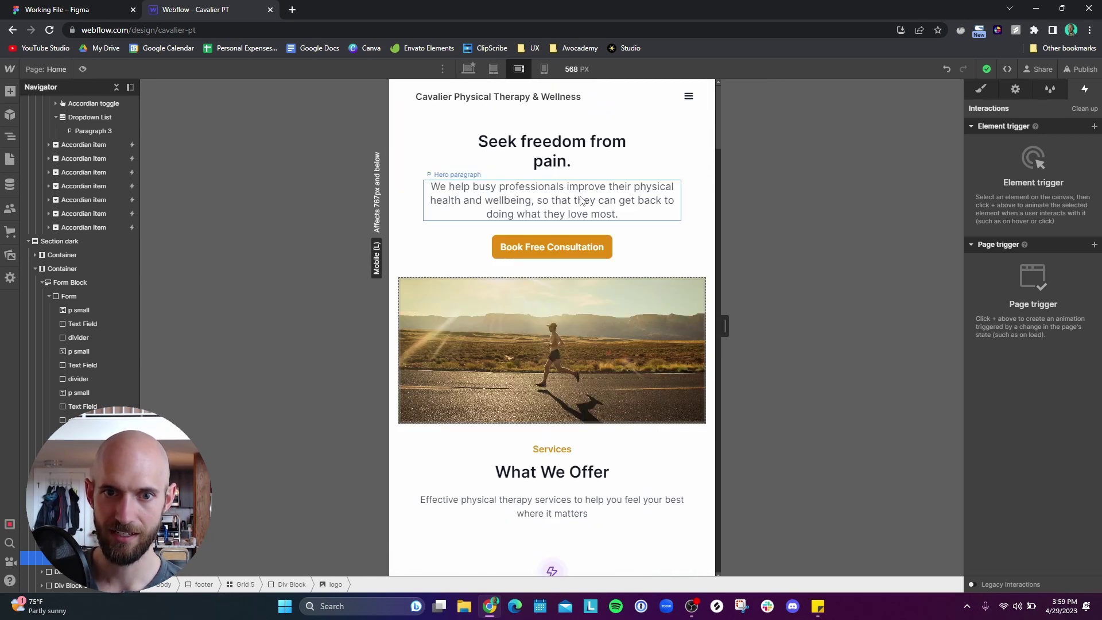
scroll(642, 283, down, 10)
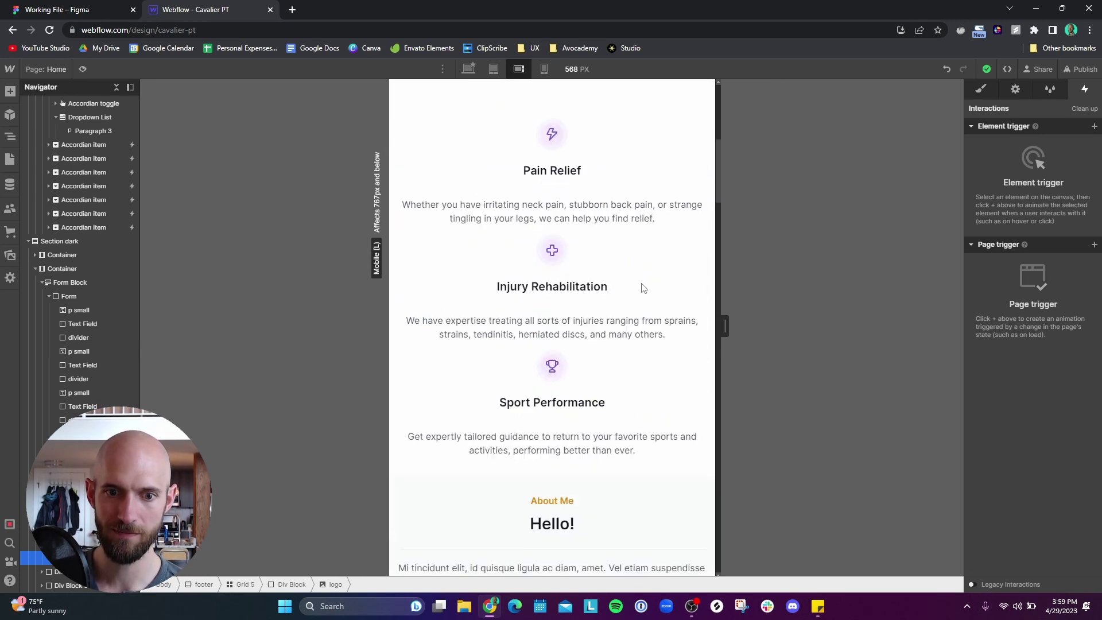
scroll(642, 287, up, 5)
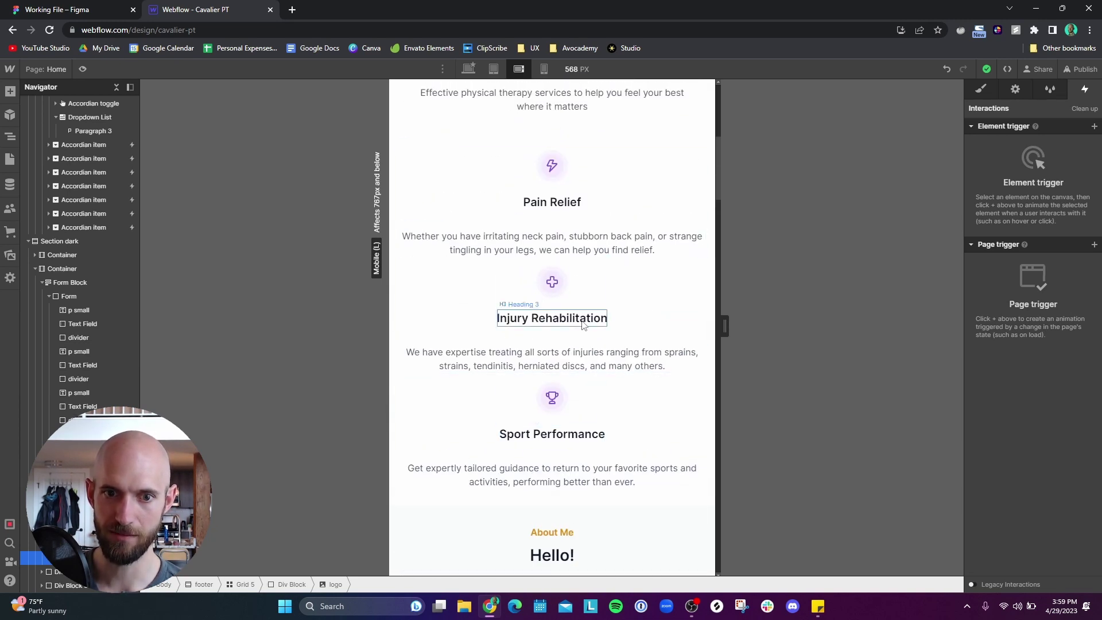
scroll(591, 363, down, 3)
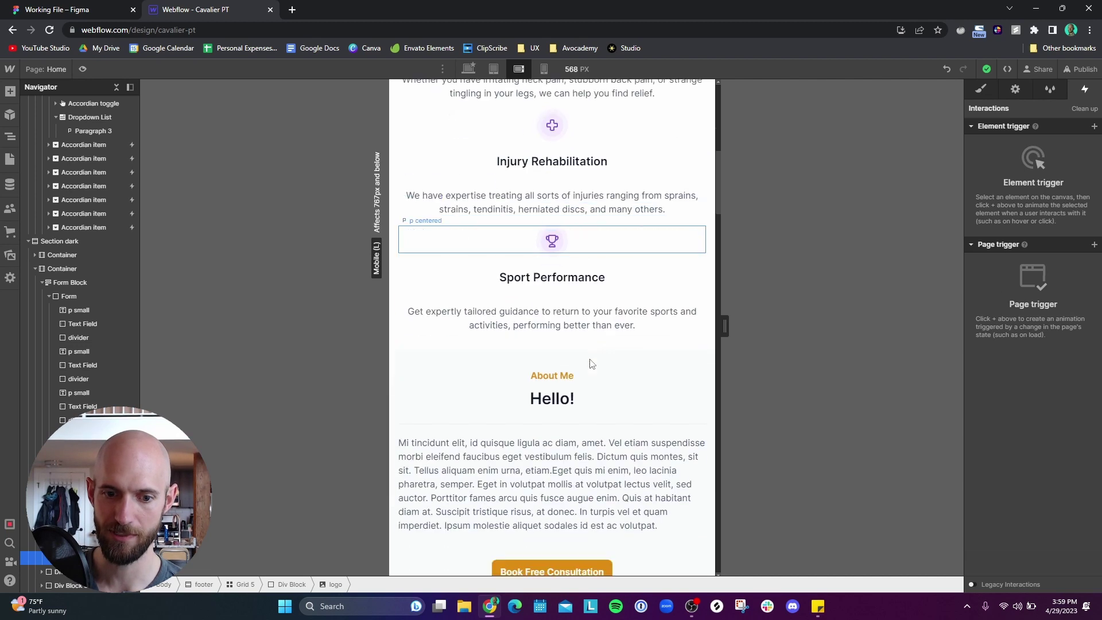
scroll(592, 364, down, 20)
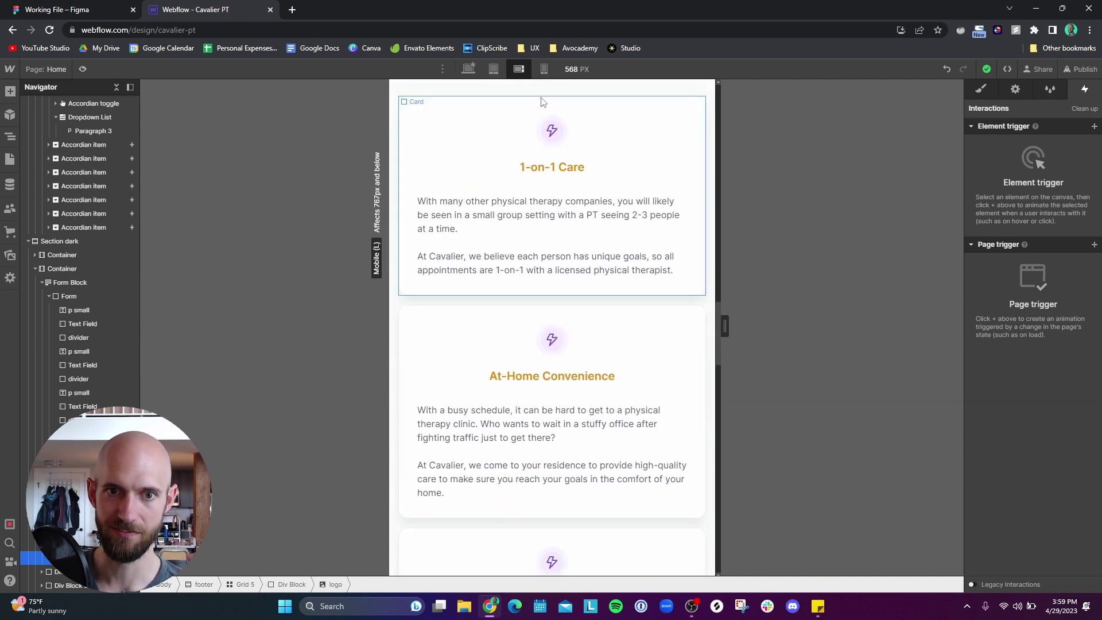
- Switch to the 320 px Mobile Portrait breakpoint, select the wrapping header brand name, then scroll down
click(544, 69)
scroll(643, 233, up, 15)
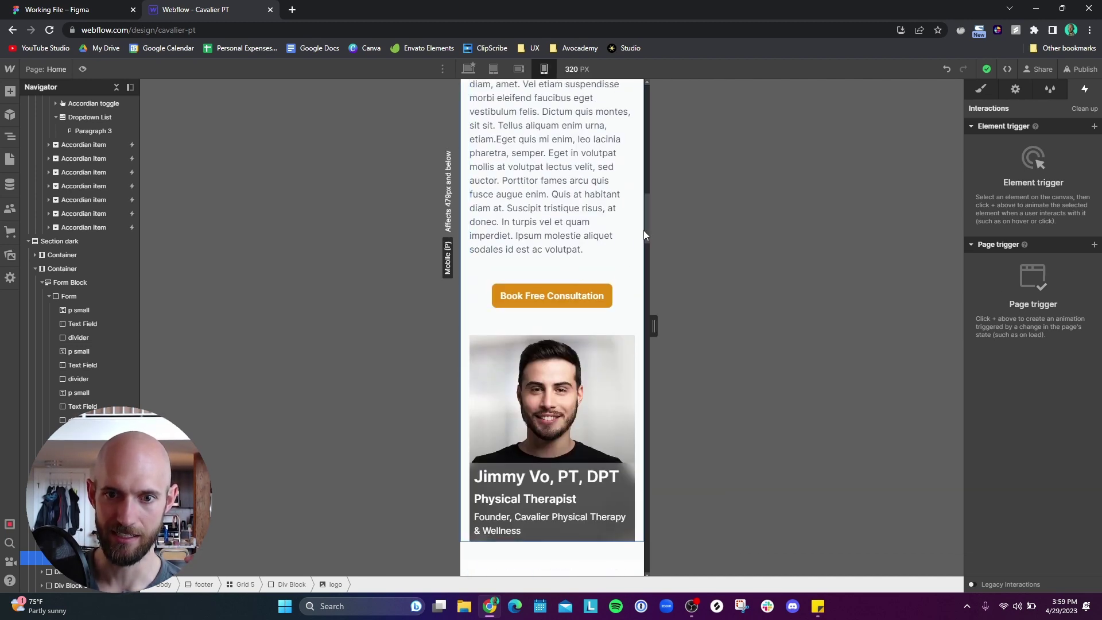
scroll(645, 234, up, 10)
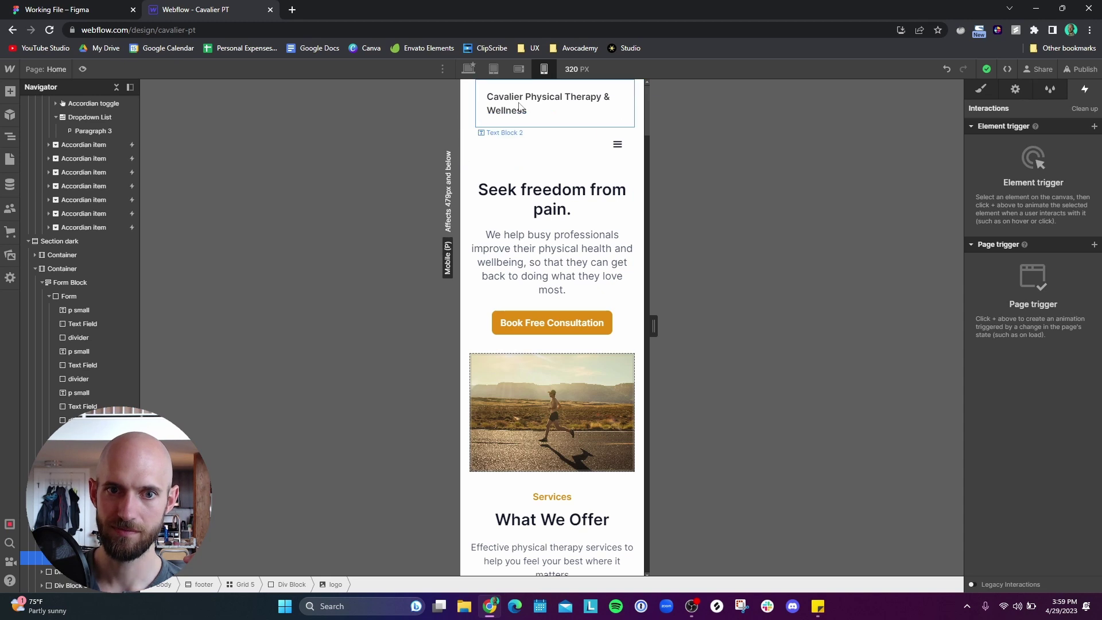
click(517, 114)
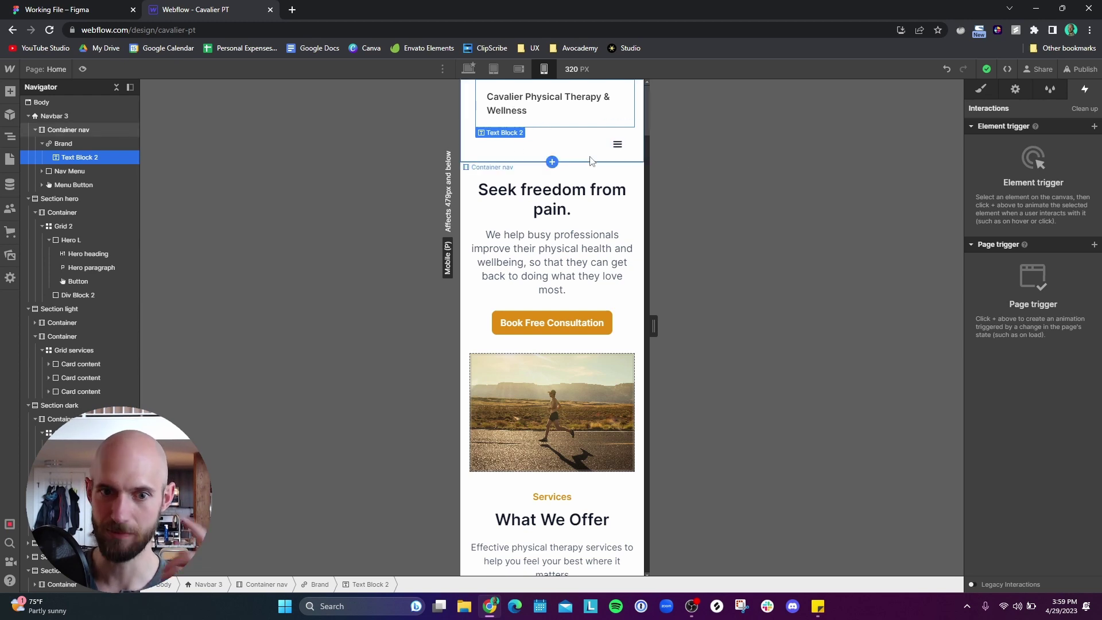
scroll(585, 296, down, 10)
scroll(585, 295, down, 5)
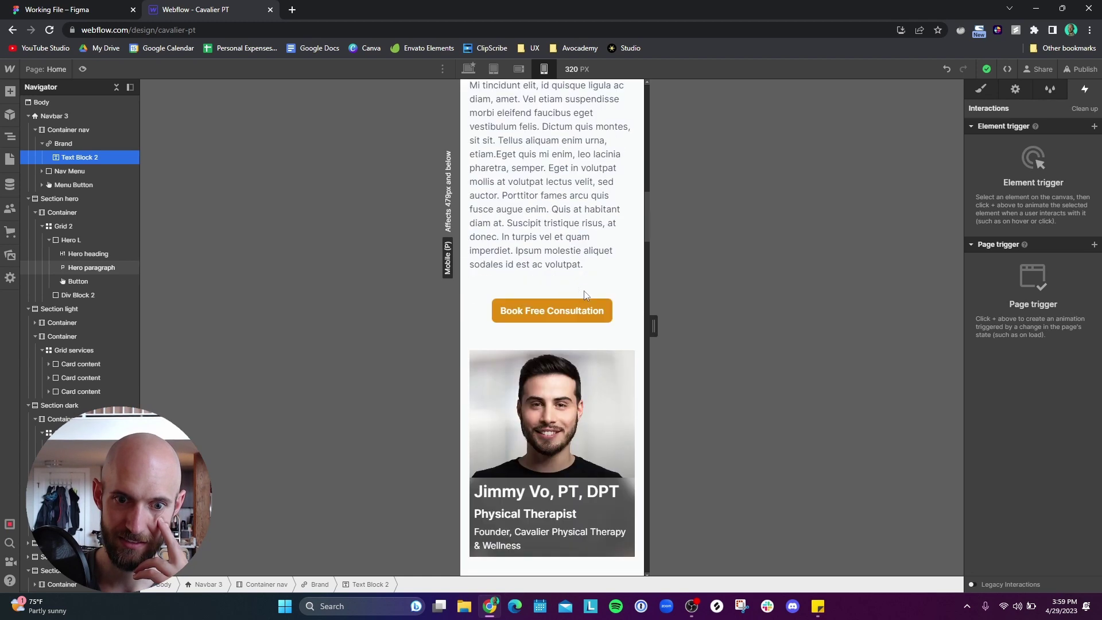
drag(646, 206, 661, 67)
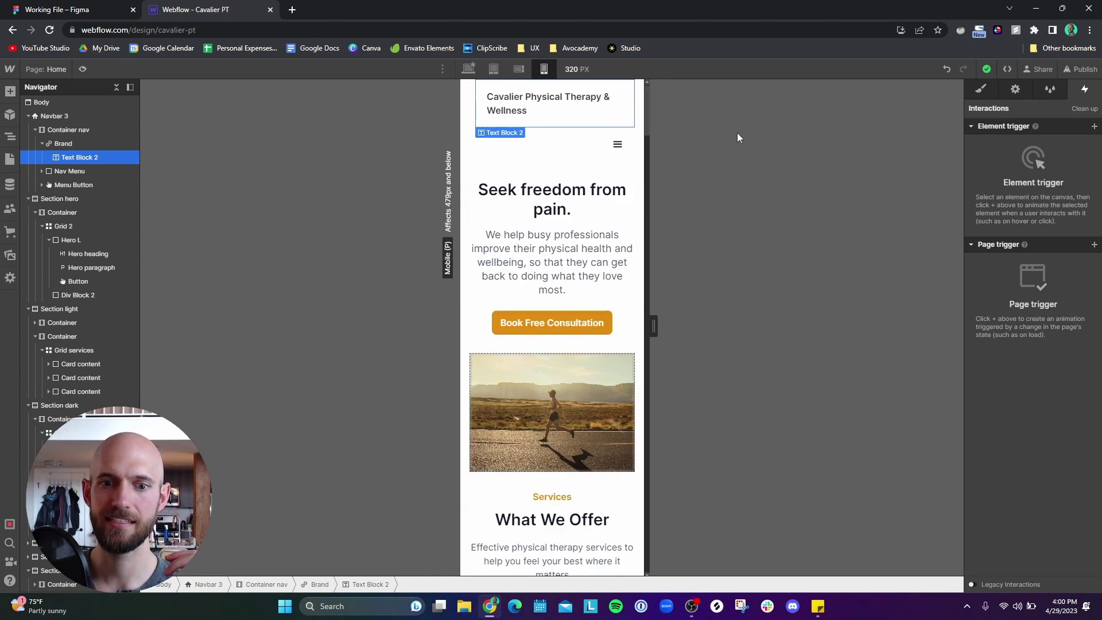
- Switch the canvas to the 1415 px Desktop breakpoint, with the hero heading beside the runner photo
click(471, 69)
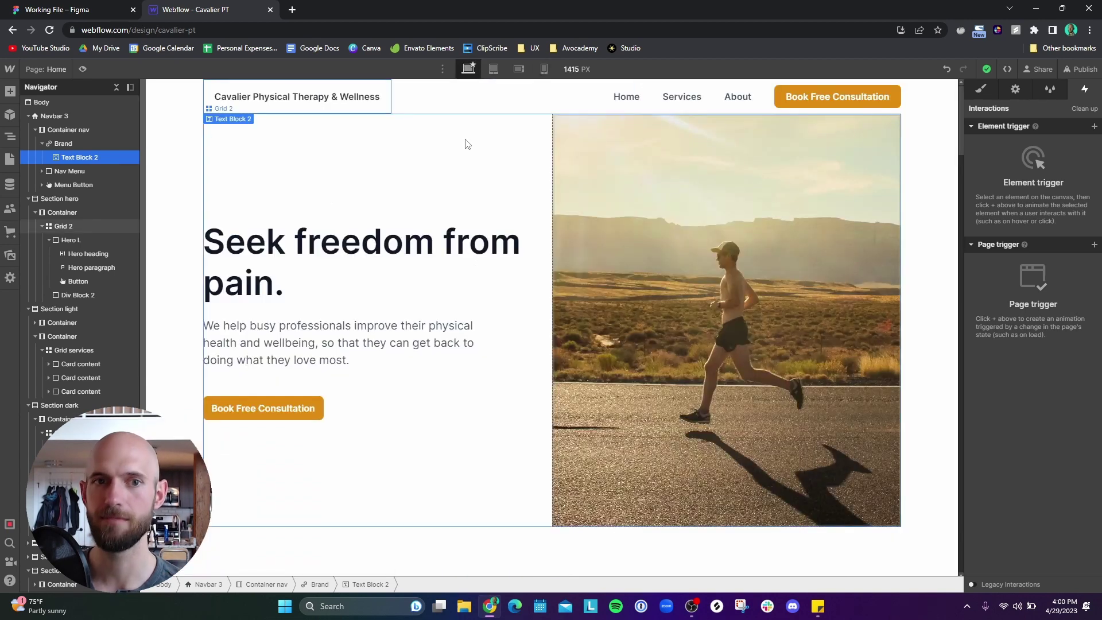